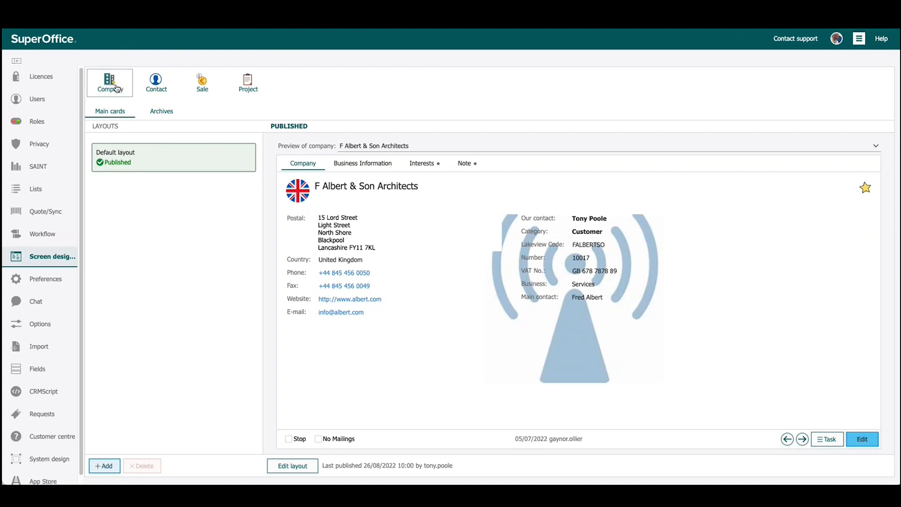
Review the screen layouts for Contact, Sale and Project, ending on the Company layouts
{"action": "left_click", "coordinate": [162, 90]}
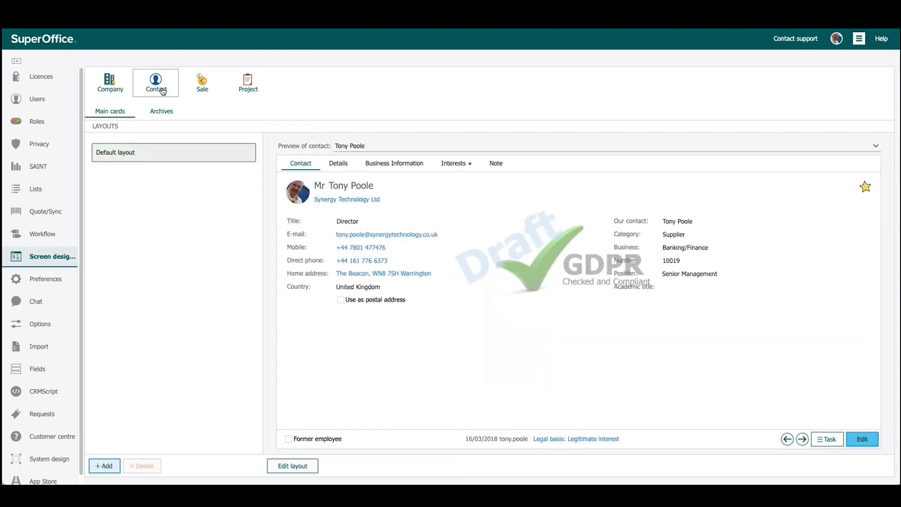
{"action": "left_click", "coordinate": [214, 90]}
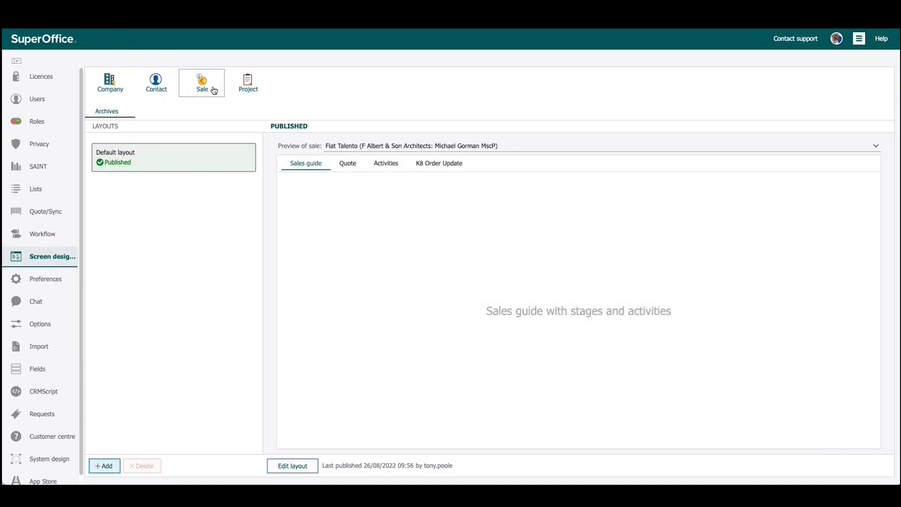
{"action": "left_click", "coordinate": [248, 87]}
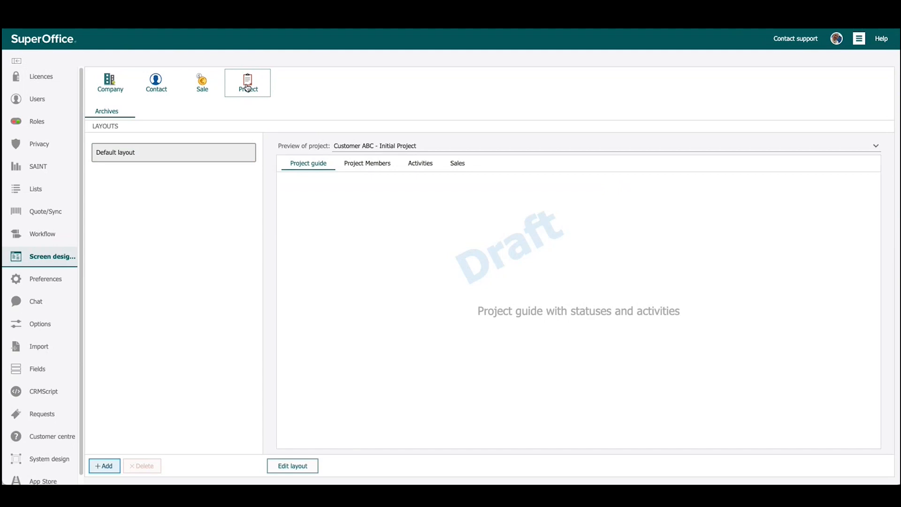
{"action": "left_click", "coordinate": [110, 91]}
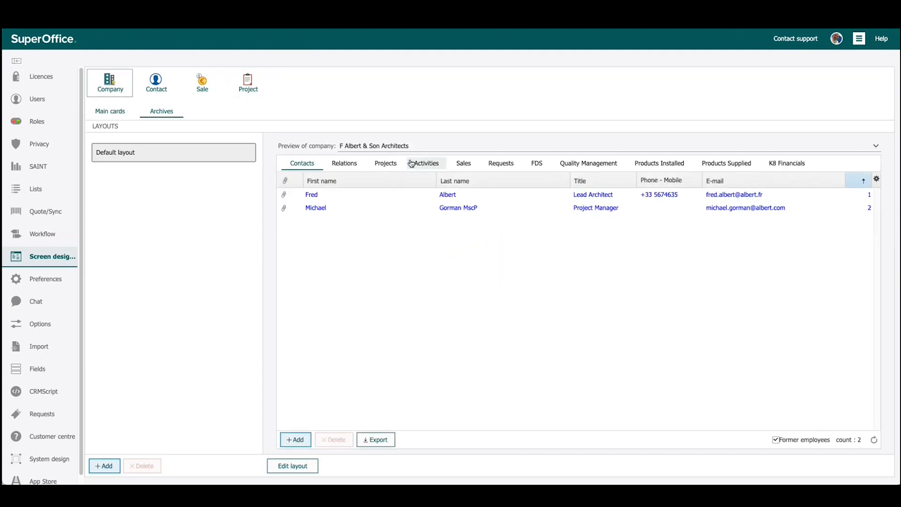
Preview the company archives layout with F Albert & Son Architects, and return to the company main cards layout
{"action": "left_click", "coordinate": [416, 147]}
{"action": "left_click", "coordinate": [416, 147]}
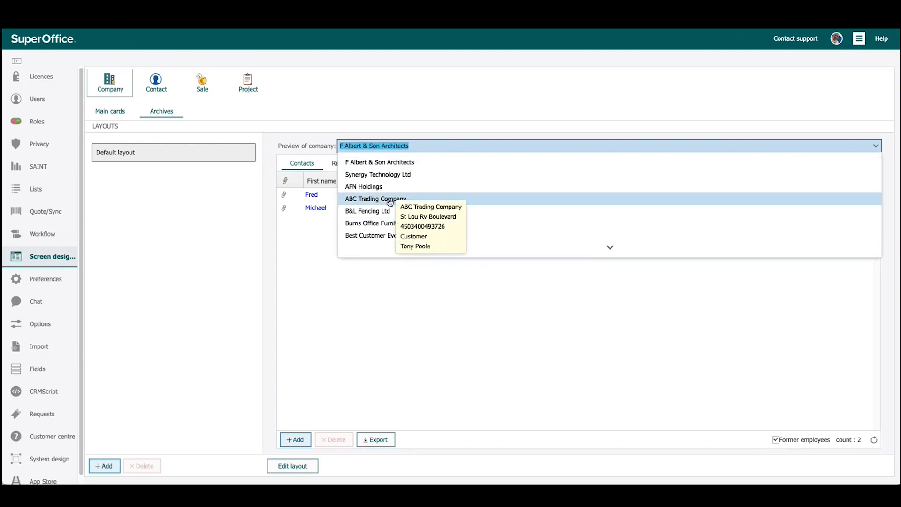
{"action": "left_click", "coordinate": [391, 162]}
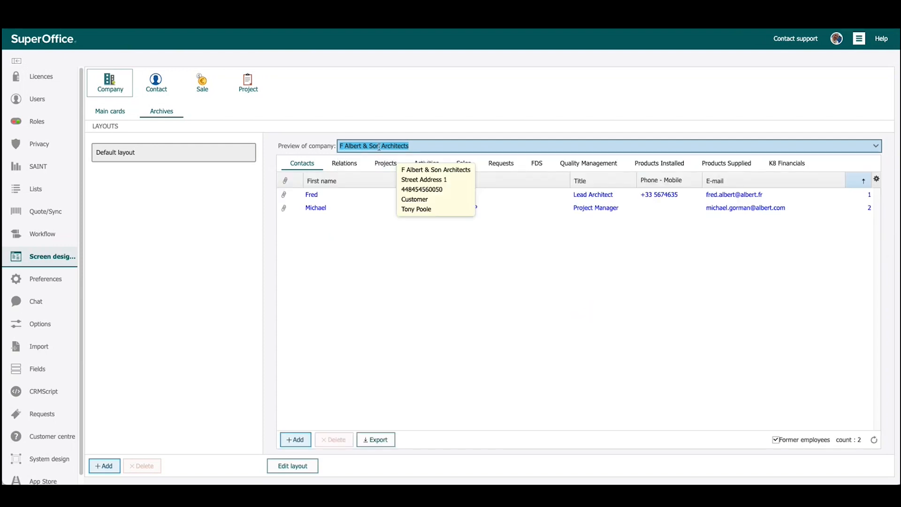
{"action": "left_click", "coordinate": [112, 112]}
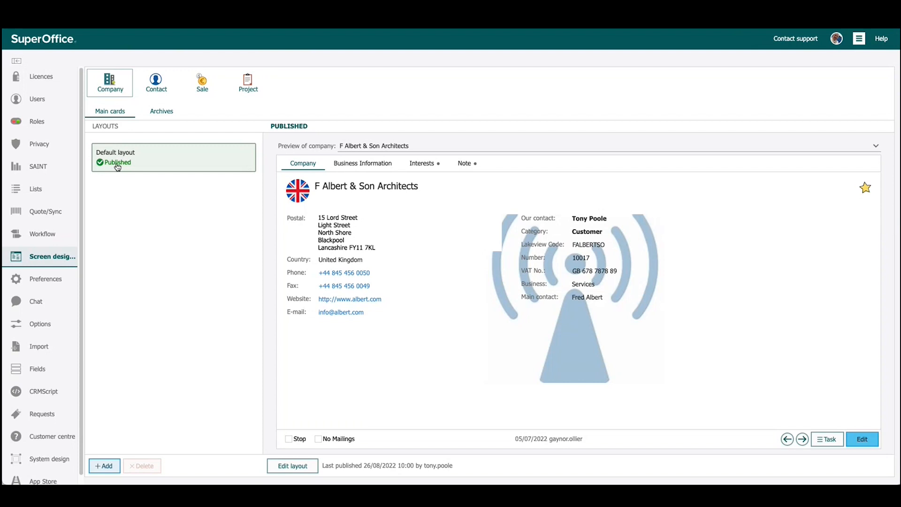
Set up a new company layout based on SuperOffice factory settings, named Design Team and used by the Technical group
{"action": "left_click", "coordinate": [106, 466]}
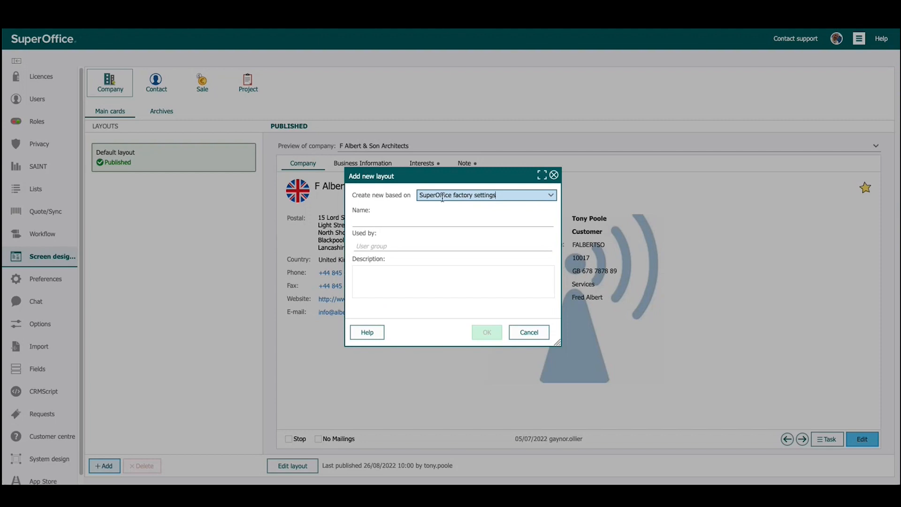
{"action": "left_click", "coordinate": [476, 199]}
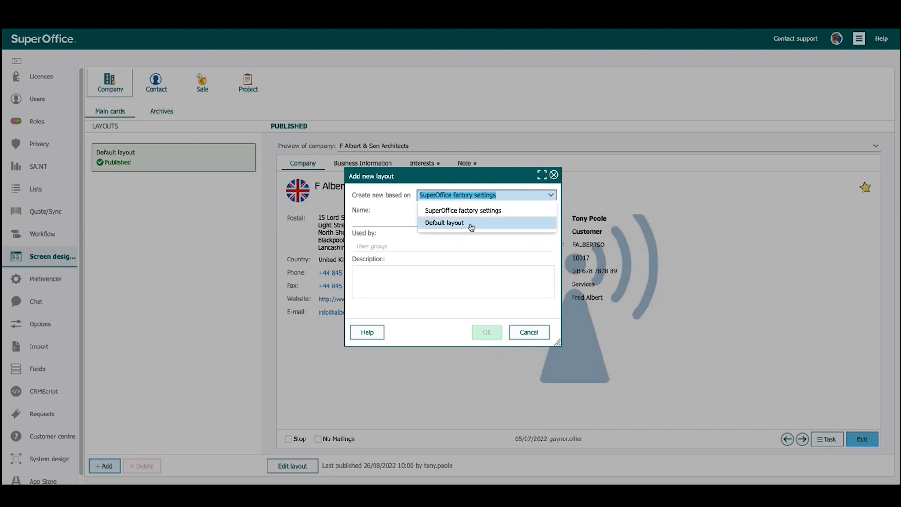
{"action": "left_click", "coordinate": [474, 212]}
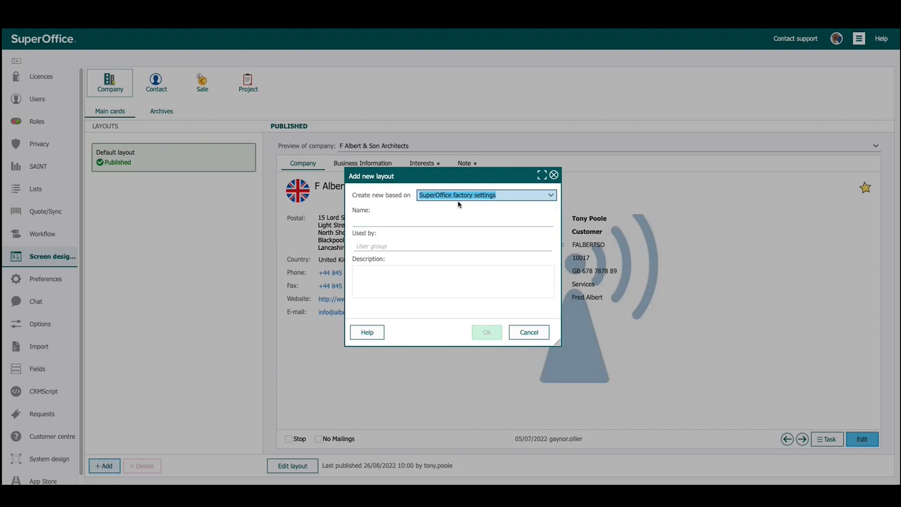
{"action": "left_click", "coordinate": [383, 222]}
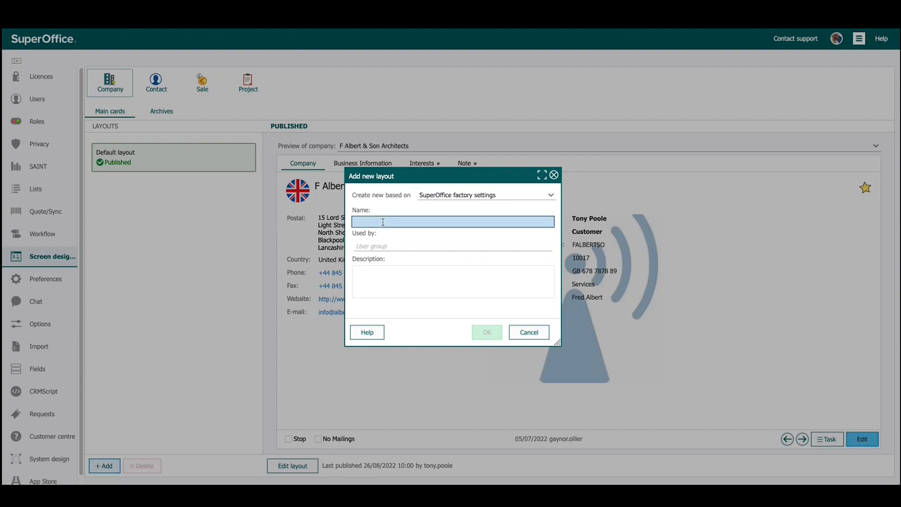
{"action": "type", "text": "Design Team"}
{"action": "left_click", "coordinate": [382, 244]}
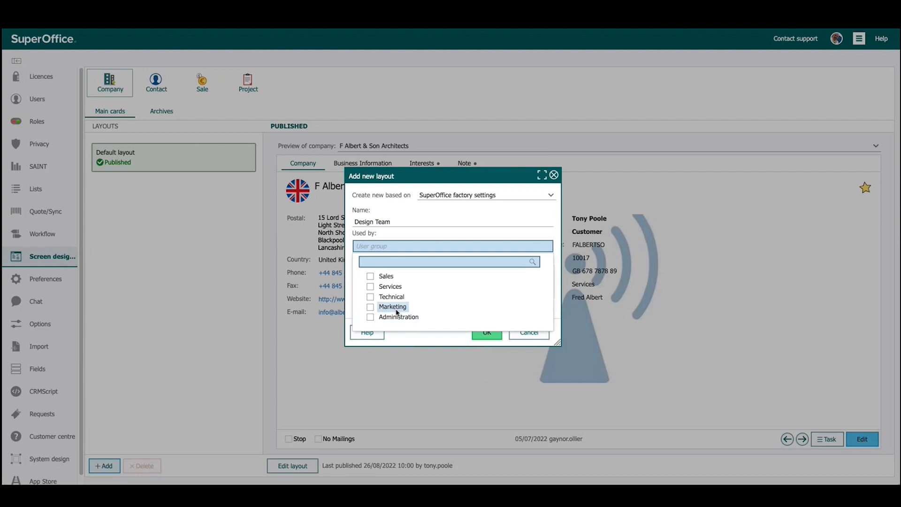
{"action": "left_click", "coordinate": [371, 297]}
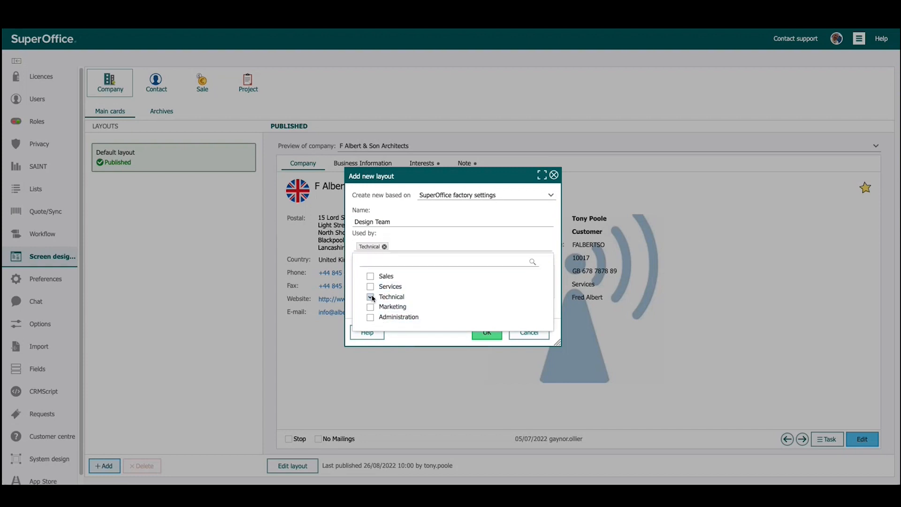
{"action": "left_click", "coordinate": [425, 244]}
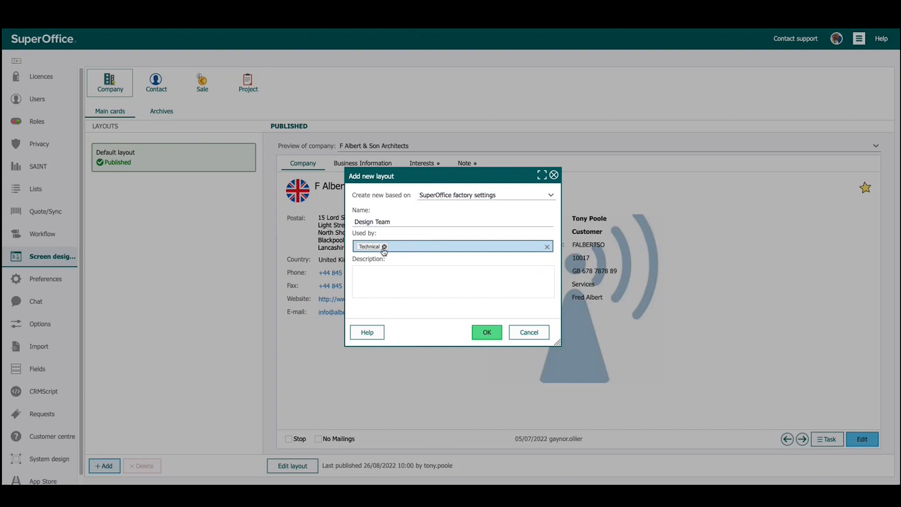
Describe the layout as "TP designed a screen for the Design Team", "V1.0", "Updated on 26/8/22" on separate lines, and create it
{"action": "left_click", "coordinate": [395, 282]}
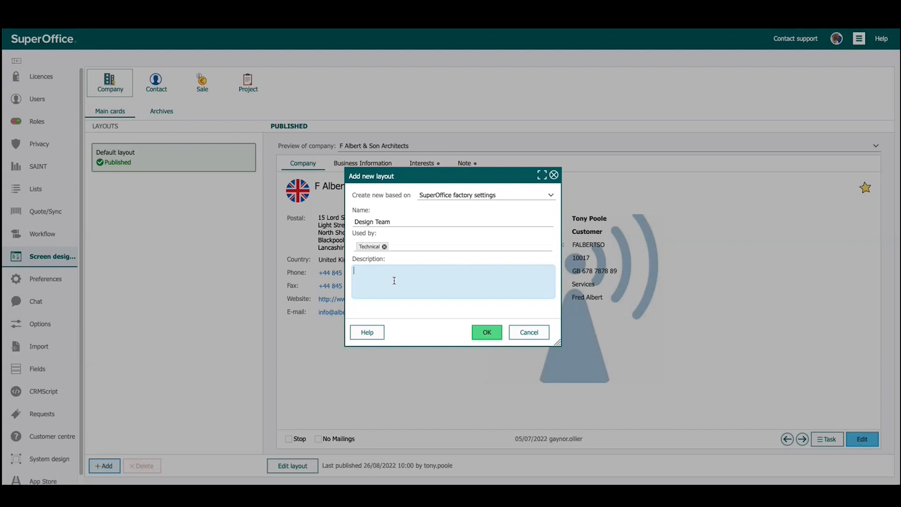
{"action": "type", "text": "Desi"}
{"action": "key", "text": "BackSpace"}
{"action": "key", "text": "BackSpace"}
{"action": "type", "text": "TP designed a screen for the Design Team"}
{"action": "key", "text": "Return"}
{"action": "type", "text": "V1.0"}
{"action": "key", "text": "Return"}
{"action": "type", "text": "Updated on "}
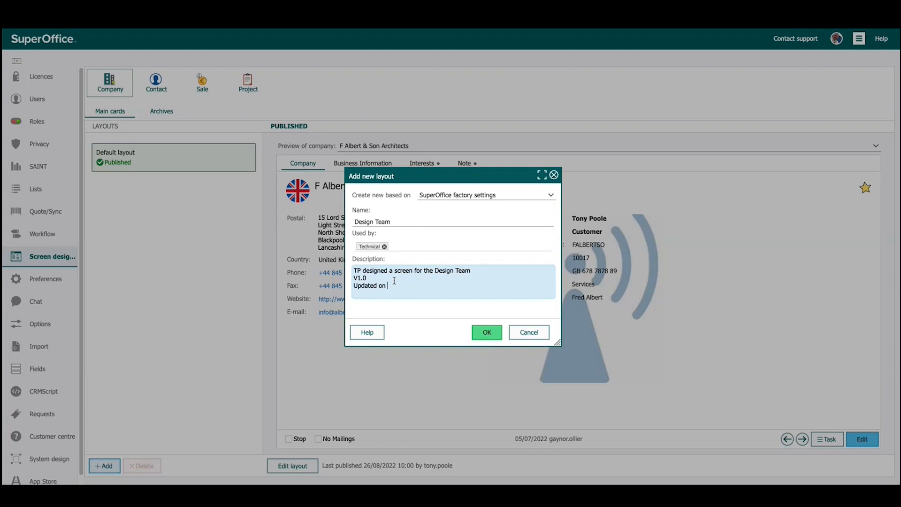
{"action": "type", "text": "26/8/."}
{"action": "key", "text": "BackSpace"}
{"action": "type", "text": "22"}
{"action": "left_click", "coordinate": [486, 332]}
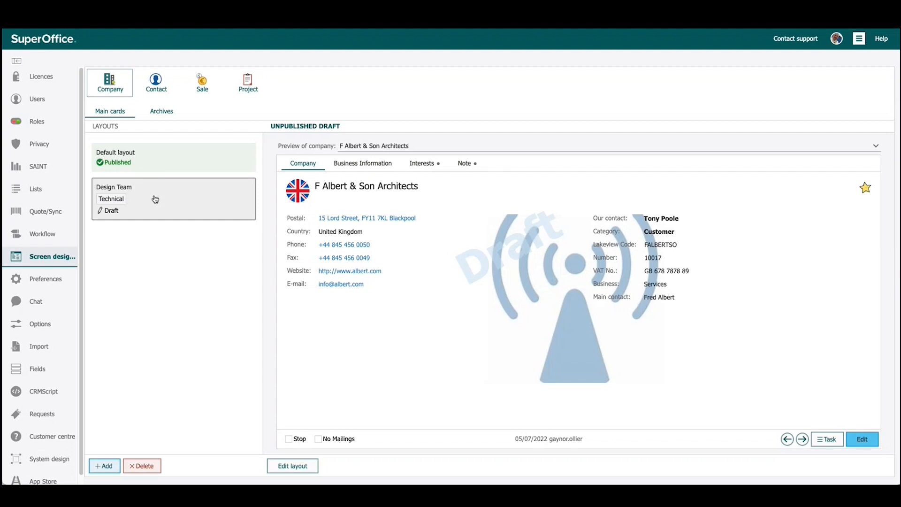
Delete the Design Team draft layout and confirm the deletion
{"action": "left_click", "coordinate": [151, 469]}
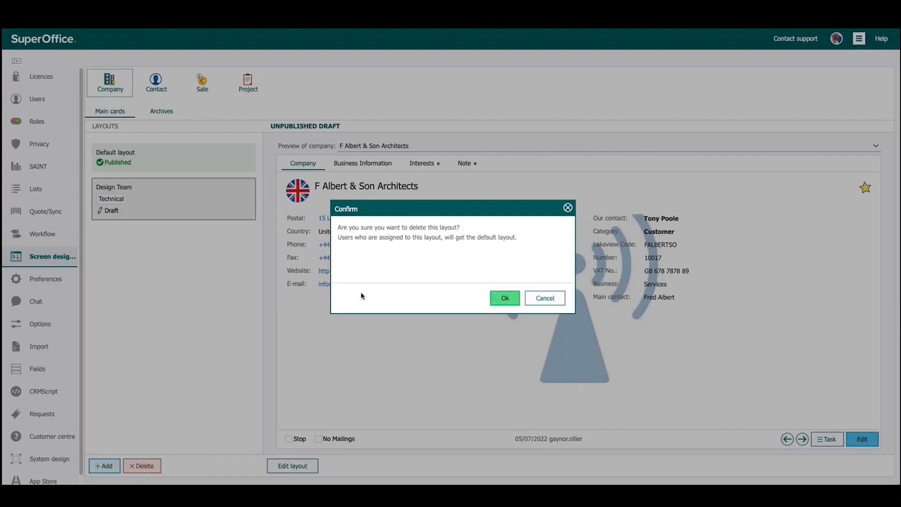
{"action": "left_click", "coordinate": [503, 299]}
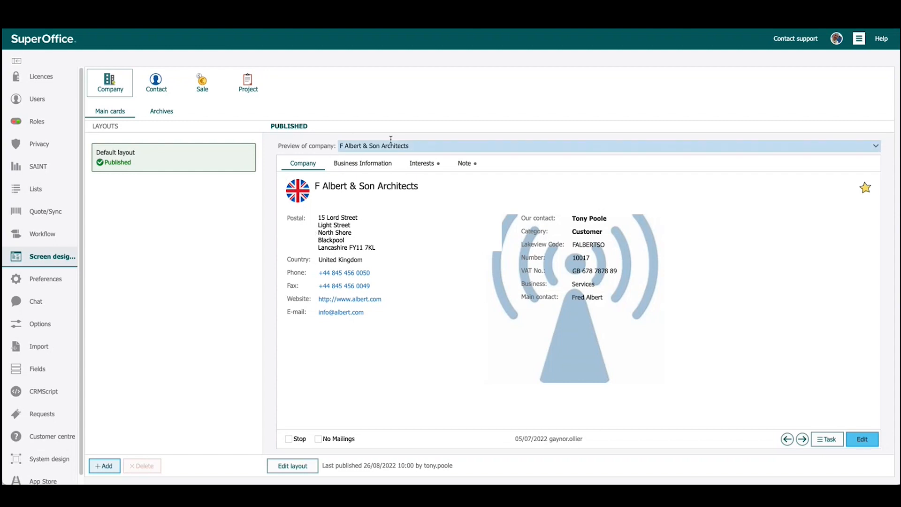
Look through the Business Information, Interests and Note cards in the company preview, and return to the Company card
{"action": "left_click", "coordinate": [364, 164]}
{"action": "left_click", "coordinate": [419, 168]}
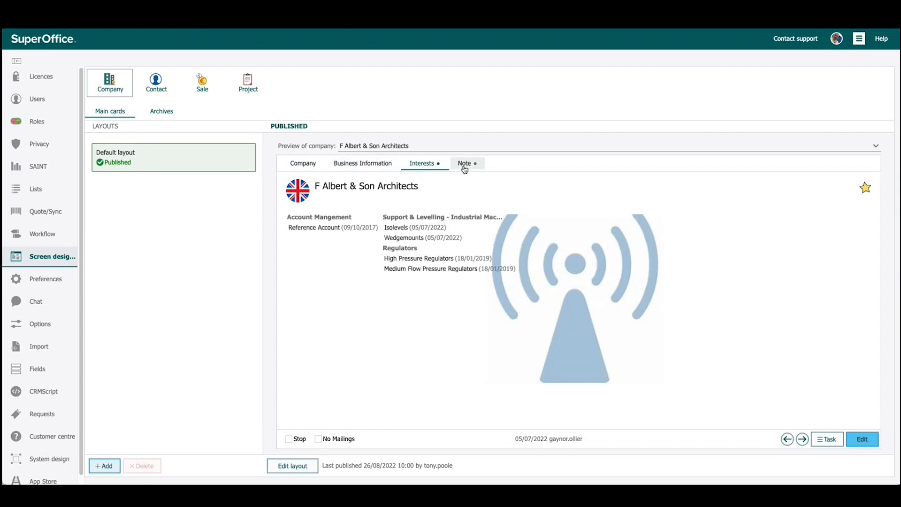
{"action": "left_click", "coordinate": [465, 168]}
{"action": "left_click", "coordinate": [307, 170]}
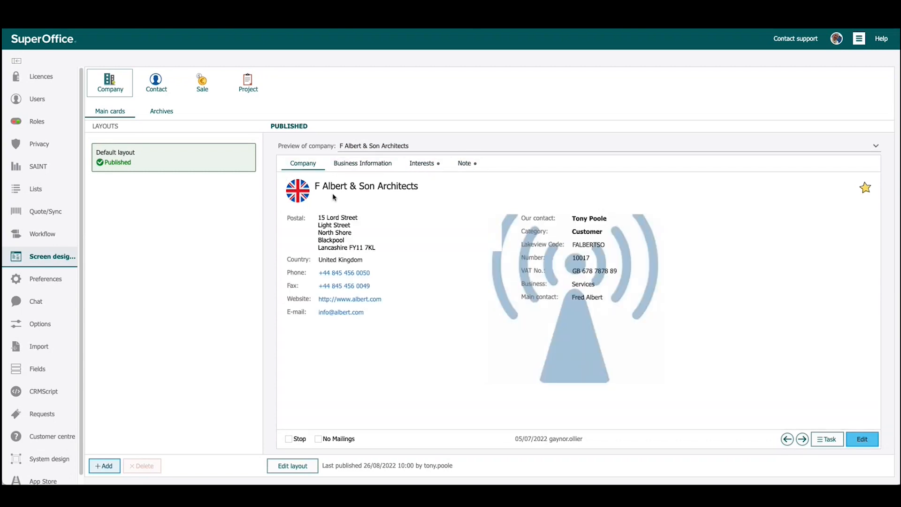
Move the Note card ahead of Interests in the company preview, check both cards, and return to the Company card
{"action": "left_click_drag", "start_coordinate": [457, 165], "coordinate": [417, 166]}
{"action": "left_click", "coordinate": [417, 165]}
{"action": "left_click", "coordinate": [459, 167]}
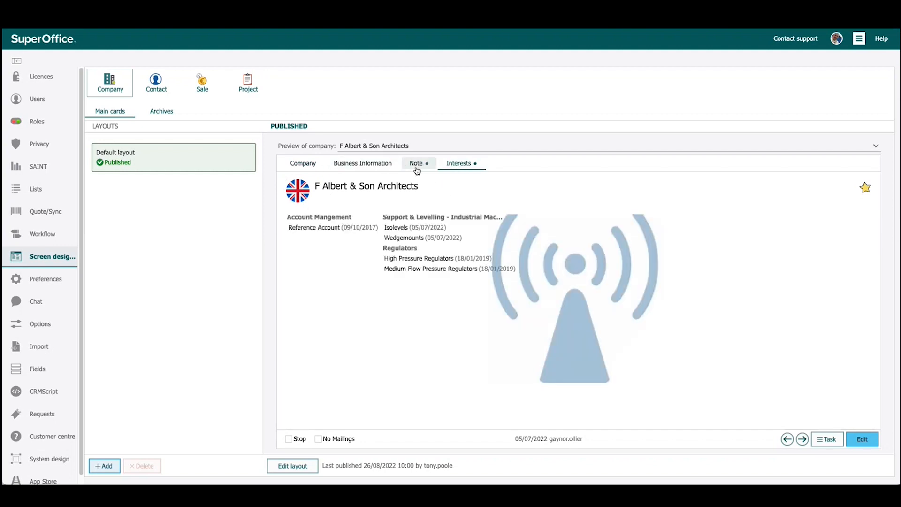
{"action": "left_click", "coordinate": [304, 167]}
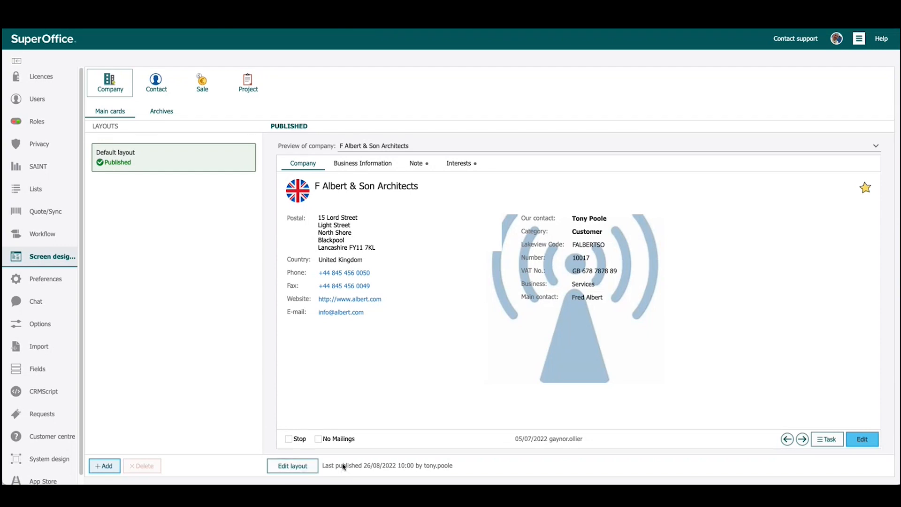
Open the company's default layout for editing and remove the Fax field from the Company card
{"action": "left_click", "coordinate": [294, 467]}
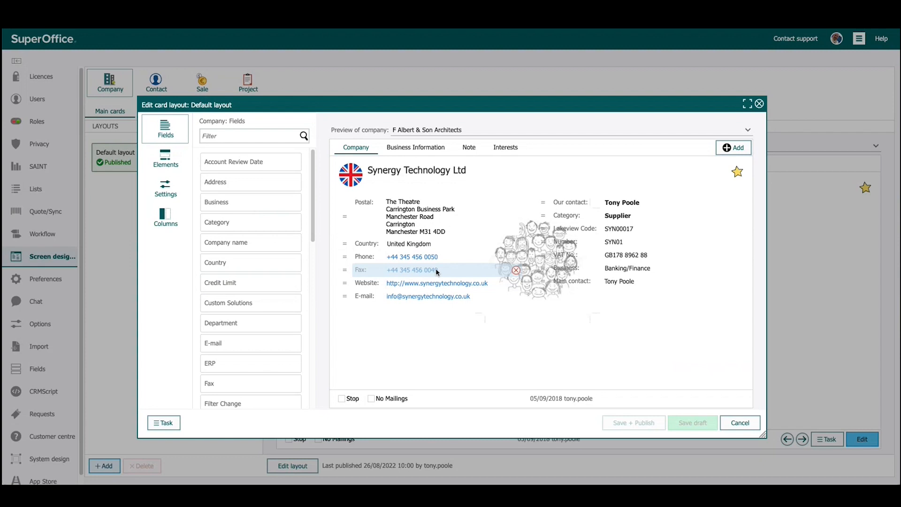
{"action": "left_click", "coordinate": [517, 271]}
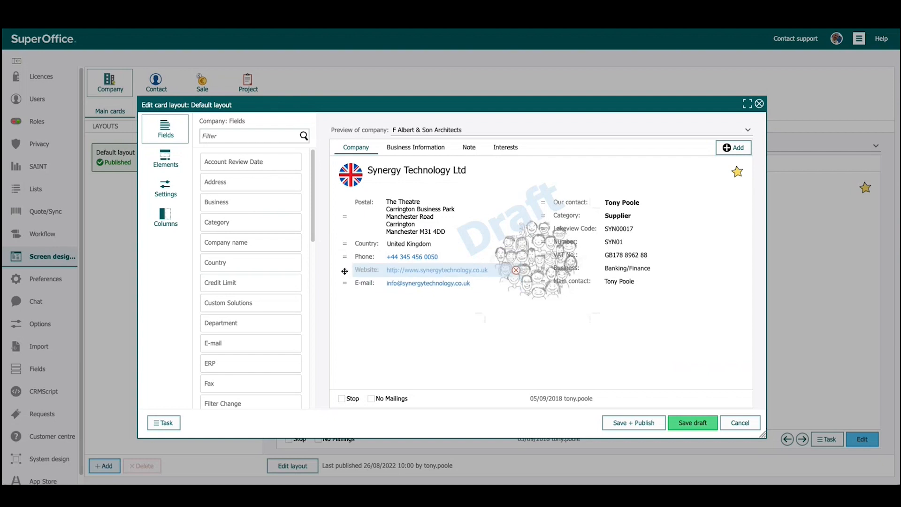
Reorder the Company card fields, placing Website above Phone and Main contact directly below Our contact
{"action": "left_click_drag", "start_coordinate": [344, 271], "coordinate": [345, 256]}
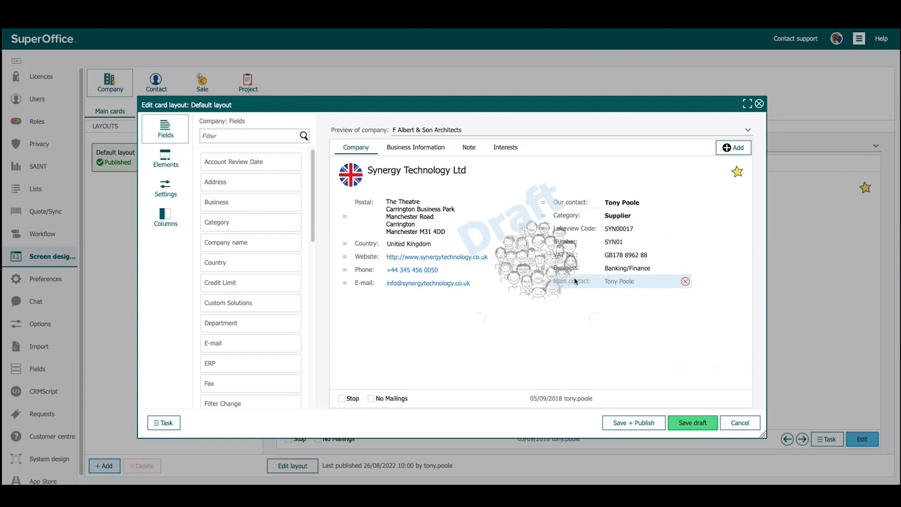
{"action": "left_click_drag", "start_coordinate": [543, 280], "coordinate": [539, 214]}
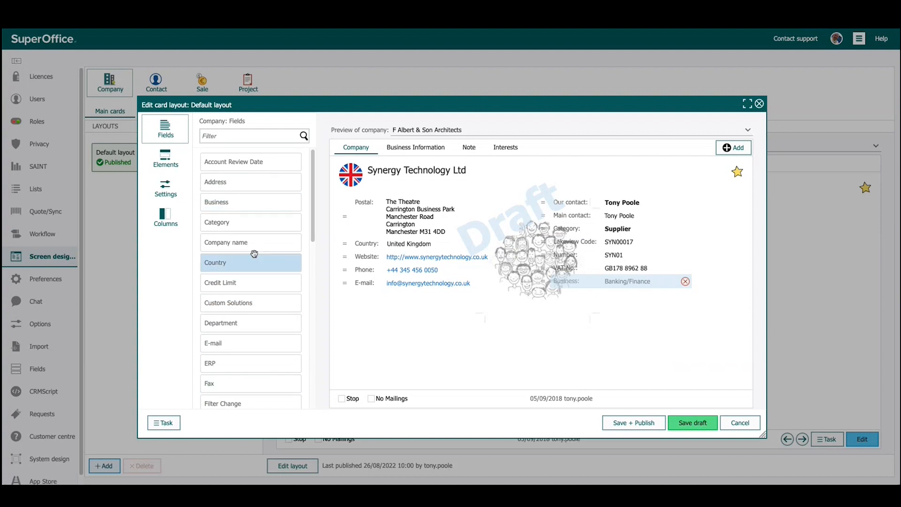
Add the Our service contact field to the Company card directly below Business
{"action": "mouse_move", "coordinate": [312, 193]}
{"action": "left_mouse_down"}
{"action": "mouse_move", "coordinate": [315, 361]}
{"action": "mouse_move", "coordinate": [311, 188]}
{"action": "left_mouse_up"}
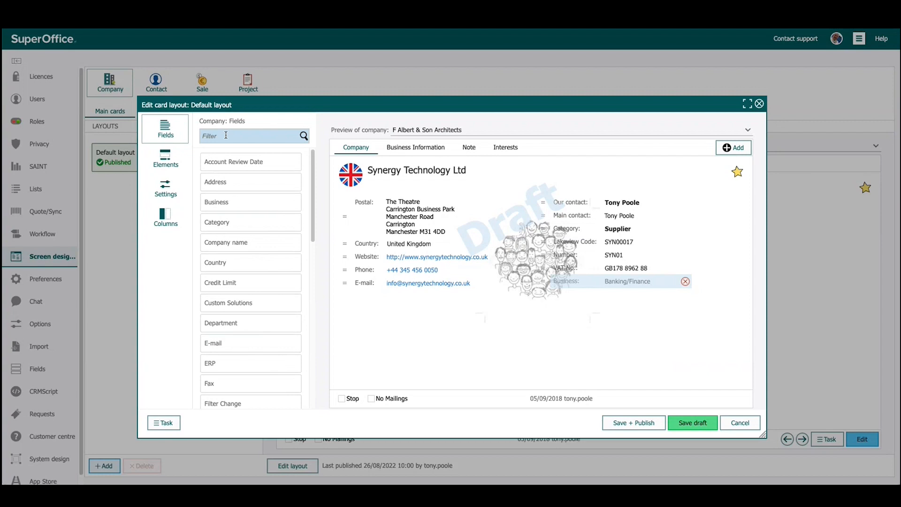
{"action": "left_click_drag", "start_coordinate": [315, 182], "coordinate": [335, 314]}
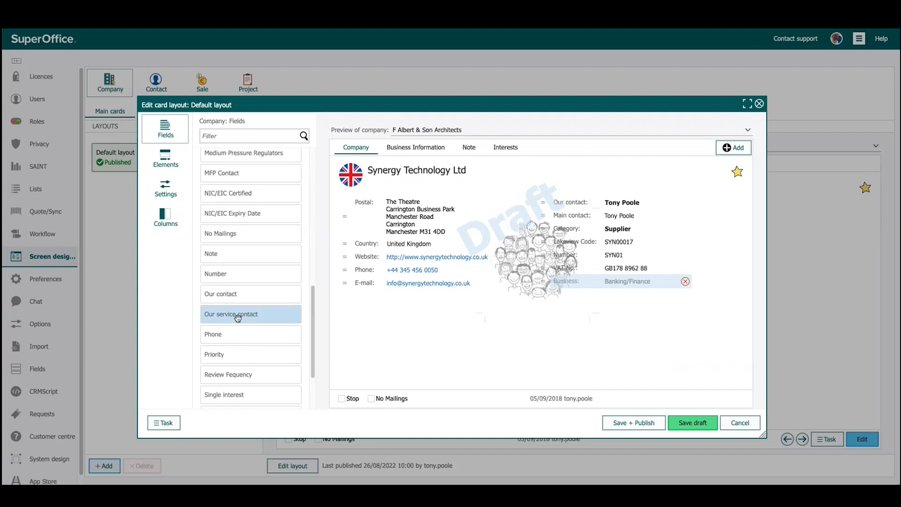
{"action": "left_click_drag", "start_coordinate": [238, 318], "coordinate": [548, 294]}
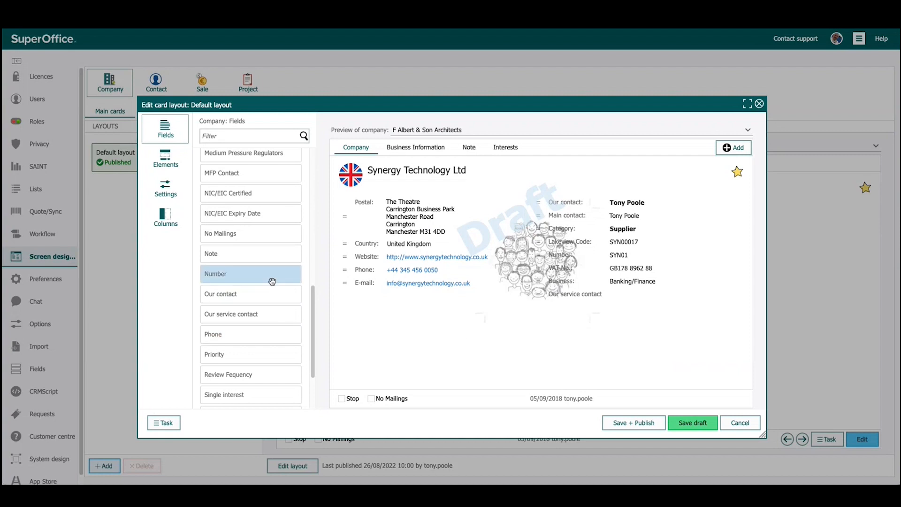
{"action": "scroll", "coordinate": [261, 274], "scroll_direction": "up", "scroll_amount": 3}
{"action": "scroll", "coordinate": [262, 274], "scroll_direction": "up", "scroll_amount": 5}
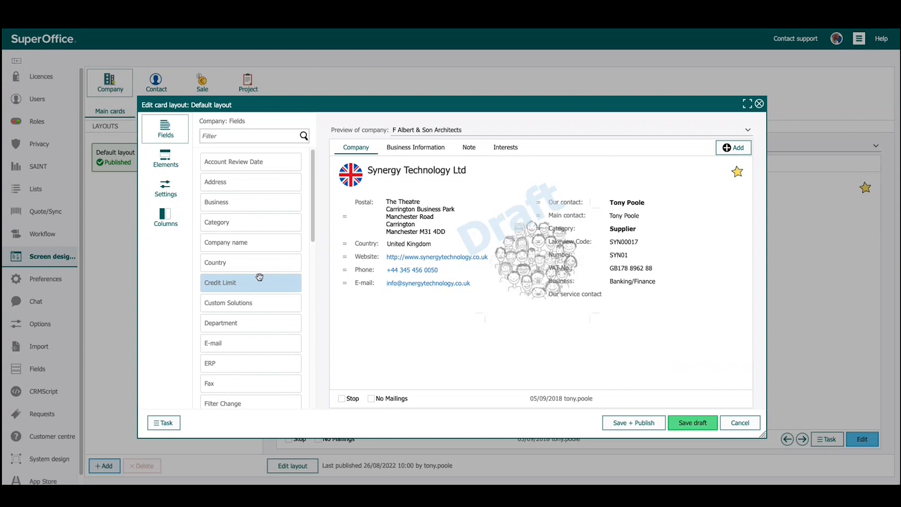
{"action": "left_click_drag", "start_coordinate": [227, 163], "coordinate": [209, 218]}
{"action": "mouse_move", "coordinate": [421, 272]}
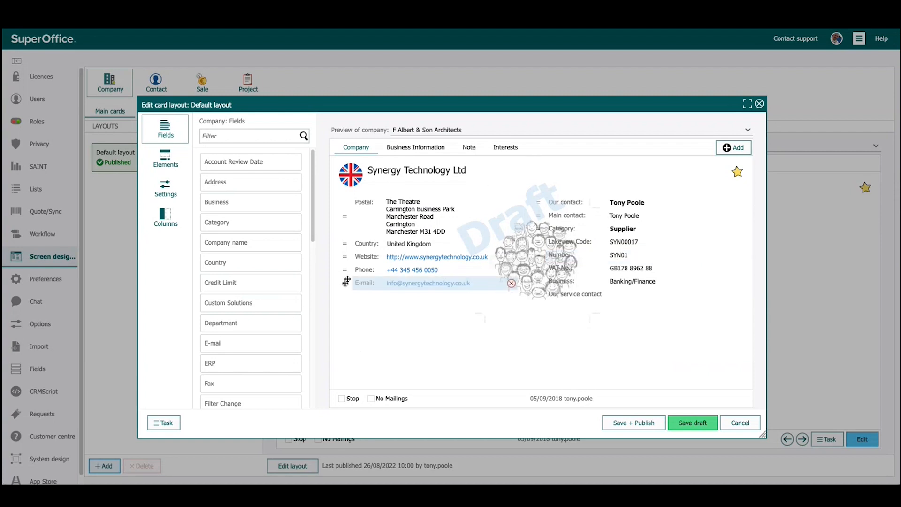
Show the Business Information card in the layout editor and review the available view elements and field settings
{"action": "left_click", "coordinate": [419, 152]}
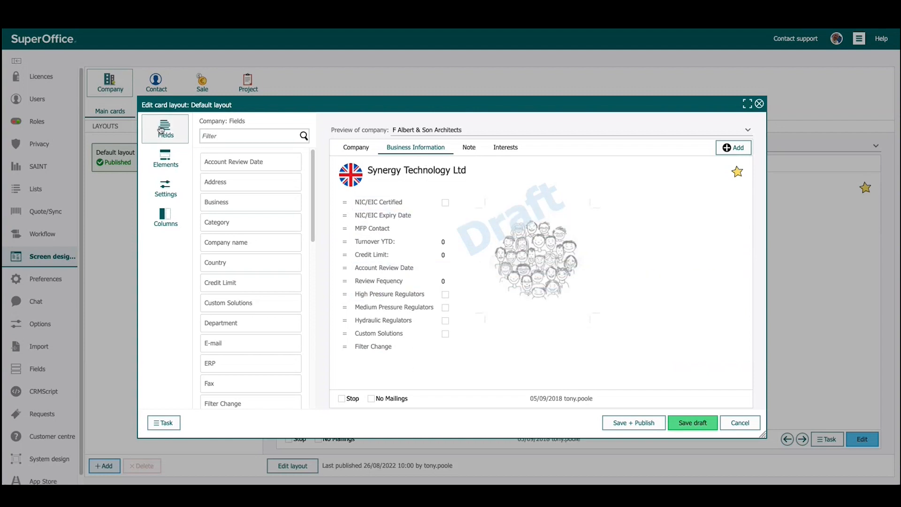
{"action": "left_click", "coordinate": [171, 163]}
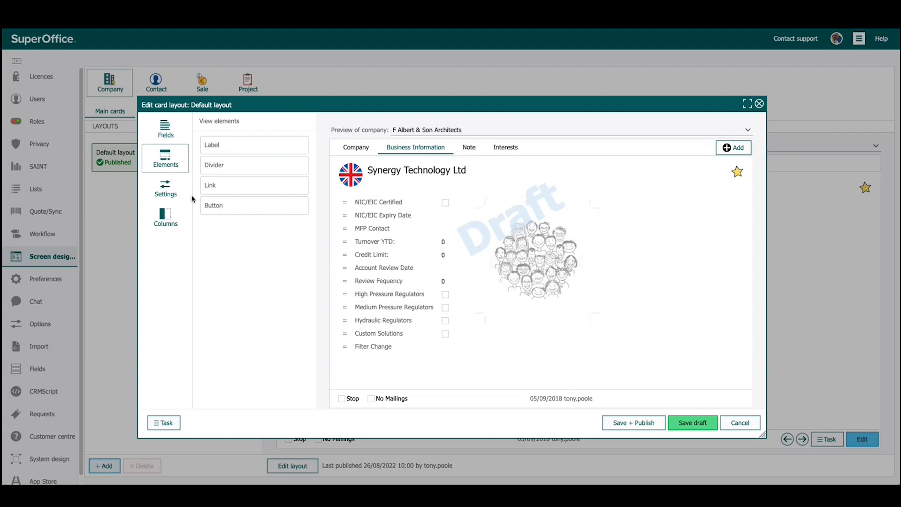
{"action": "left_click", "coordinate": [164, 192]}
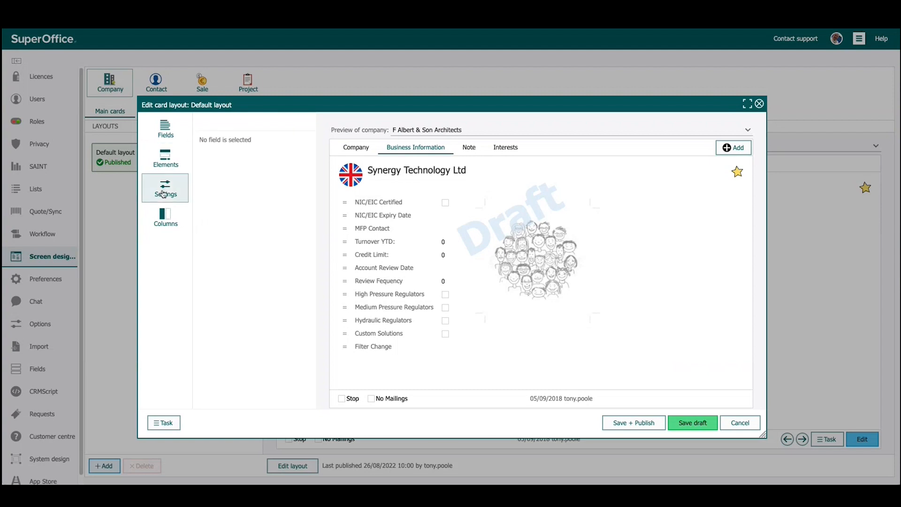
Review the display settings and text size options of the NIC/EIC Certified field on the Business Information card
{"action": "left_click", "coordinate": [387, 202]}
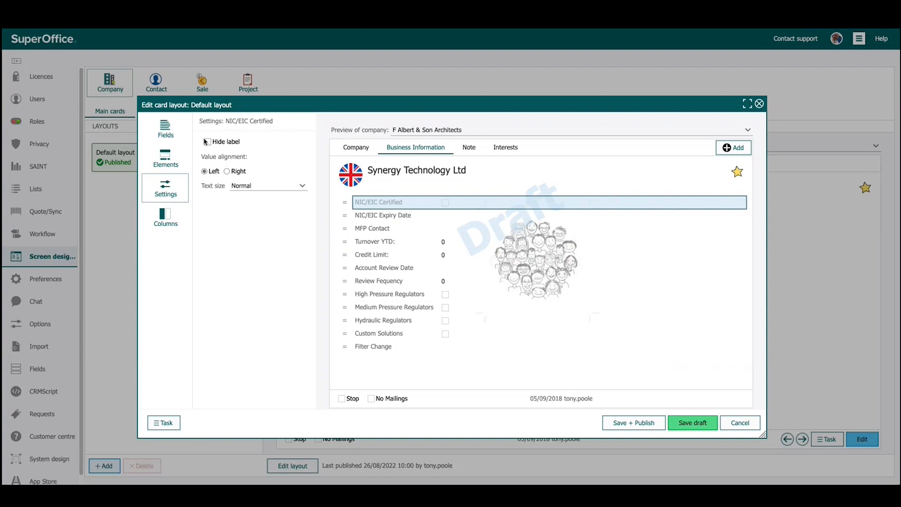
{"action": "left_click", "coordinate": [257, 187]}
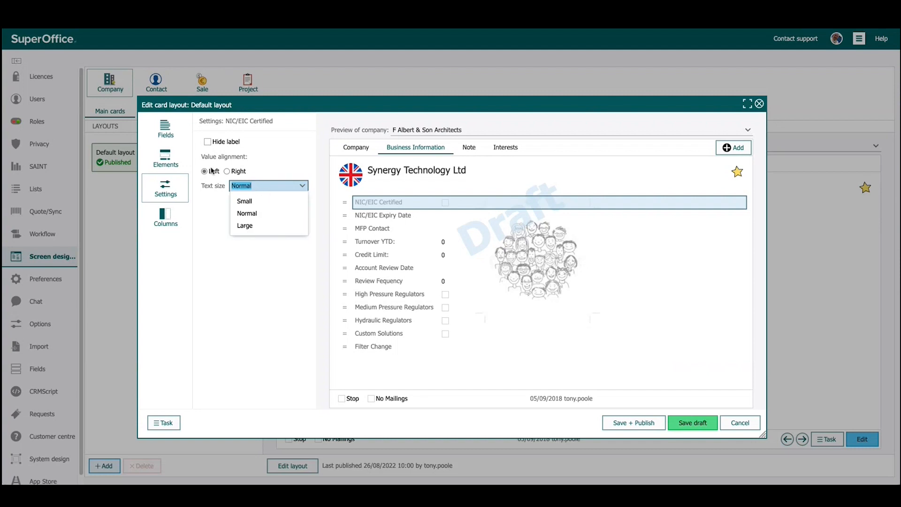
{"action": "left_click", "coordinate": [166, 193]}
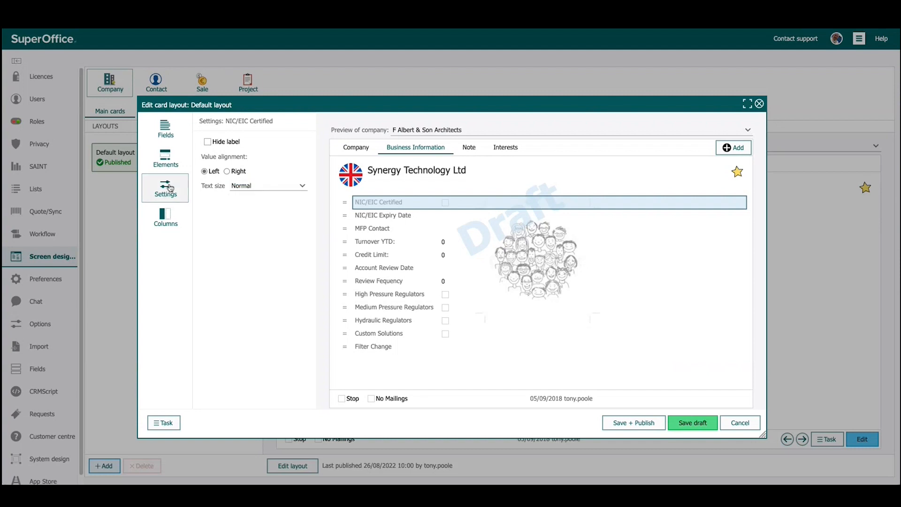
Switch the Business Information card to 2 columns and move Turnover YTD, Credit Limit, Account Review Date and Review Fequency into the second column
{"action": "left_click", "coordinate": [168, 220]}
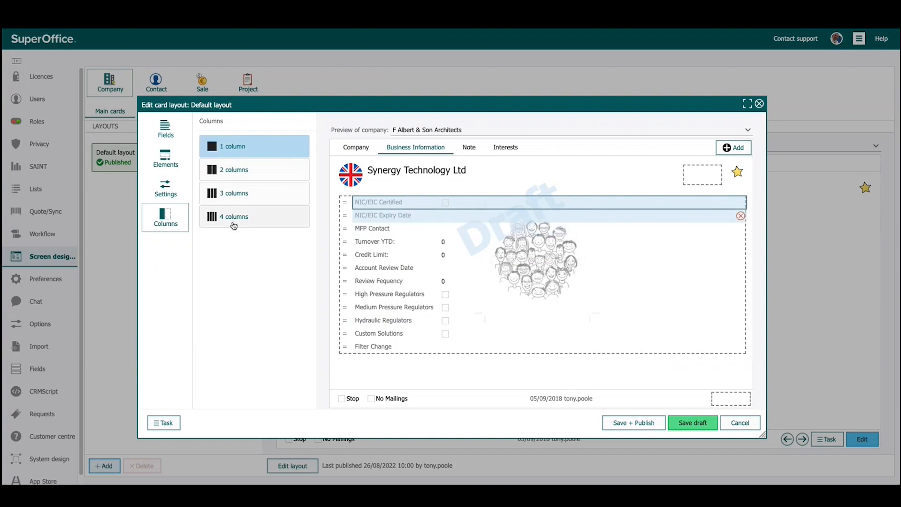
{"action": "left_click", "coordinate": [236, 171]}
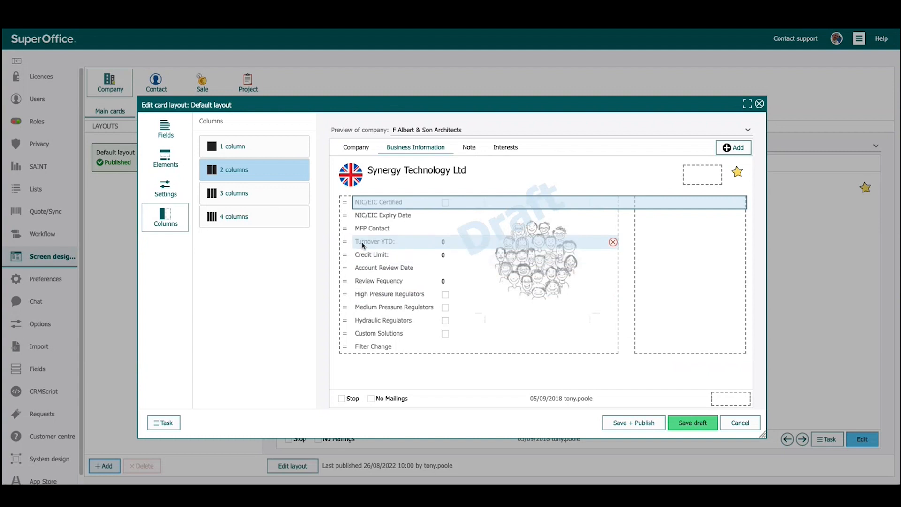
{"action": "left_click", "coordinate": [443, 255]}
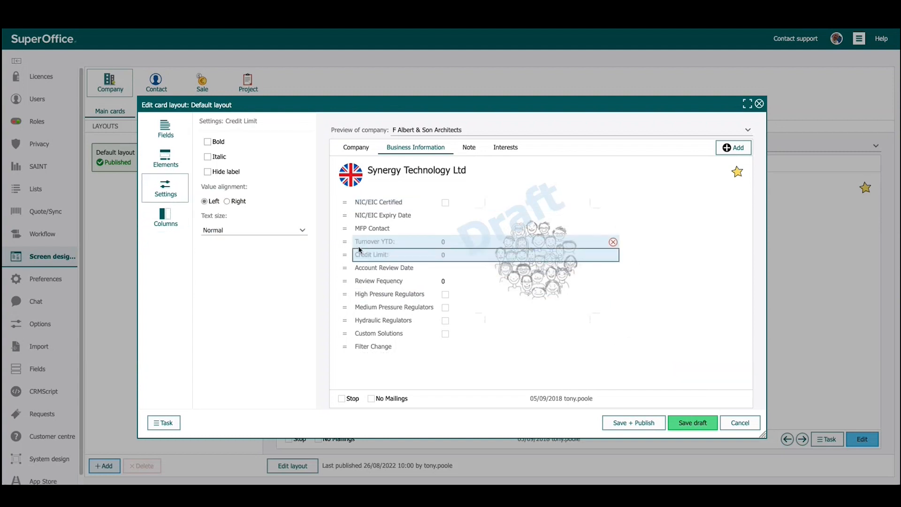
{"action": "left_click", "coordinate": [355, 246]}
{"action": "left_click_drag", "start_coordinate": [355, 246], "coordinate": [600, 207]}
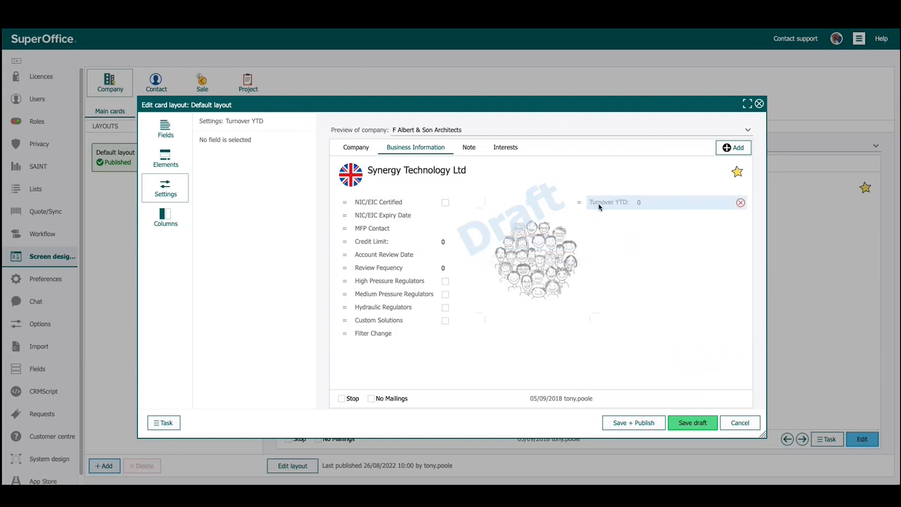
{"action": "left_click_drag", "start_coordinate": [348, 242], "coordinate": [584, 227]}
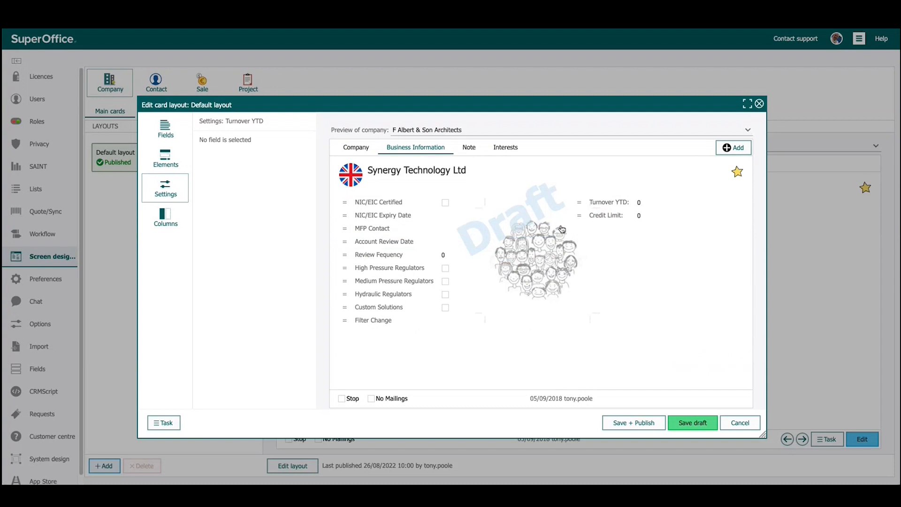
{"action": "left_click_drag", "start_coordinate": [345, 241], "coordinate": [577, 229]}
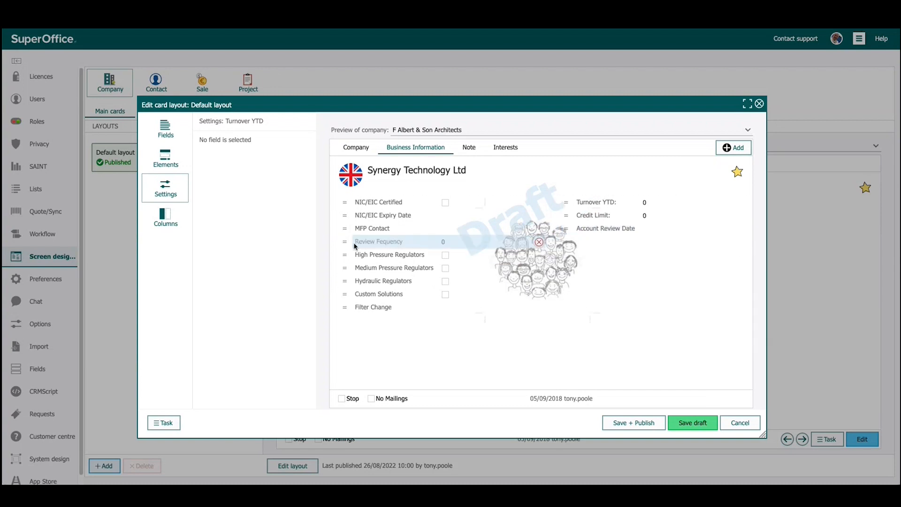
{"action": "left_click_drag", "start_coordinate": [346, 241], "coordinate": [569, 242]}
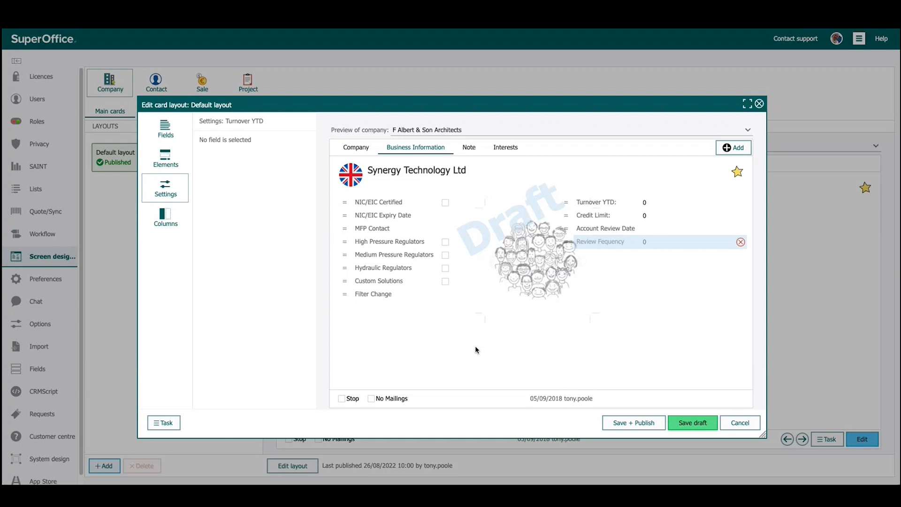
Add a label element above Turnover YTD in the second column of the Business Information card
{"action": "left_click", "coordinate": [166, 157]}
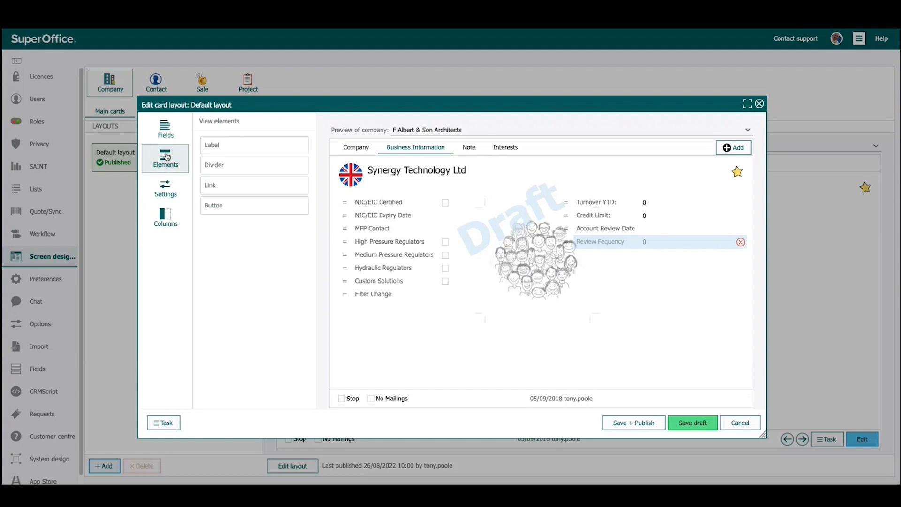
{"action": "left_click_drag", "start_coordinate": [223, 148], "coordinate": [590, 200]}
{"action": "left_click", "coordinate": [598, 205]}
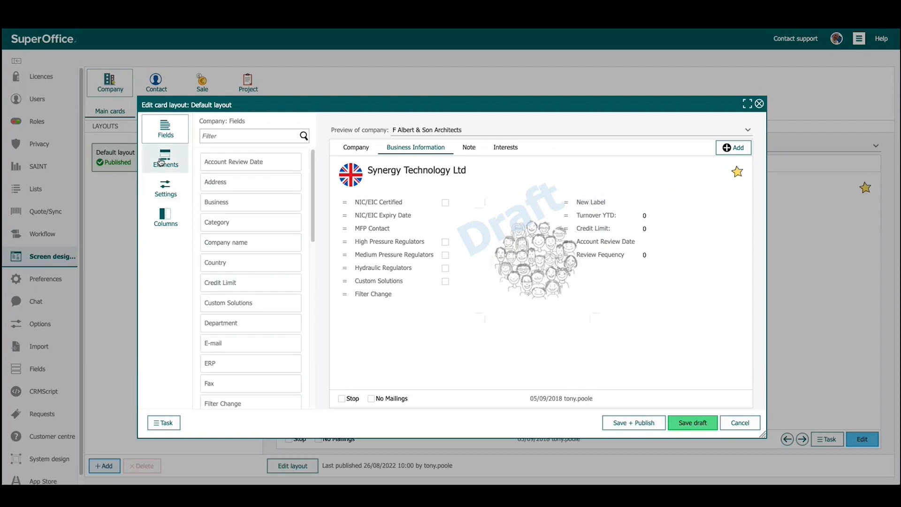
Rename the new label above Turnover YTD as Account Information and set its text size to Large
{"action": "left_click", "coordinate": [181, 162]}
{"action": "left_click", "coordinate": [166, 188]}
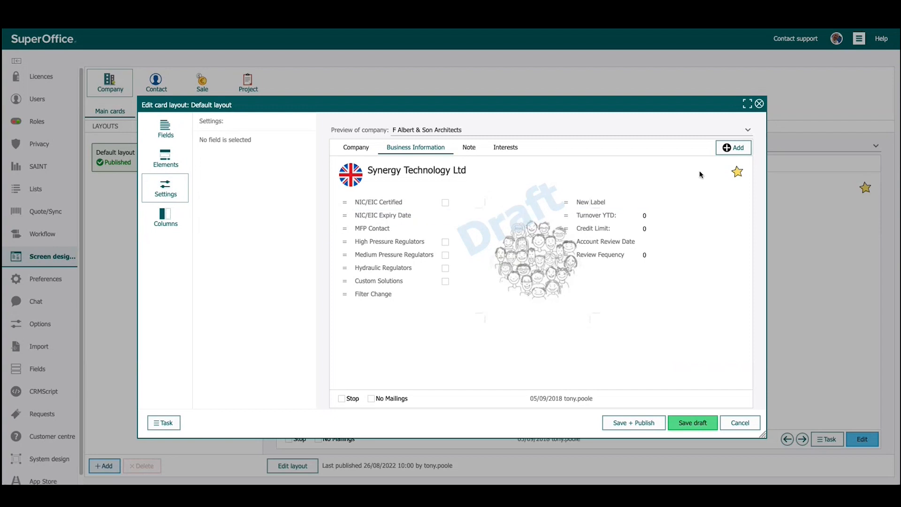
{"action": "left_click", "coordinate": [601, 203]}
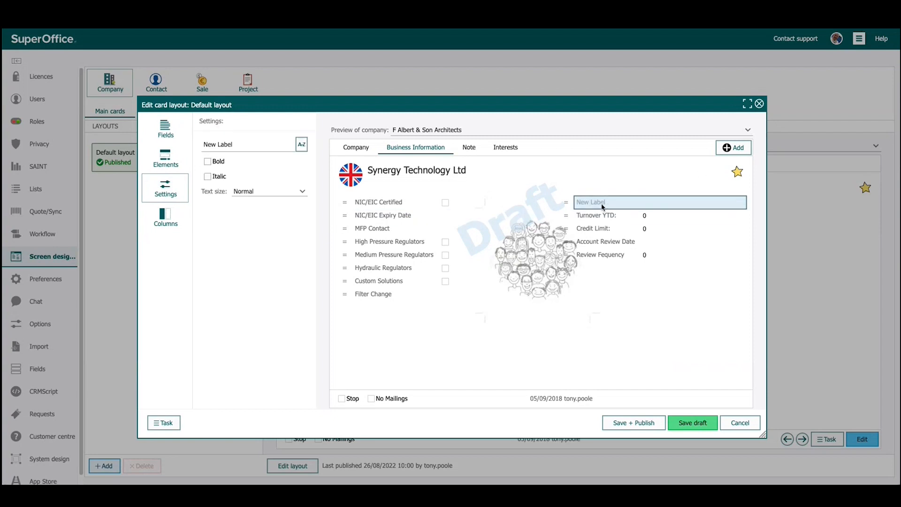
{"action": "left_click_drag", "start_coordinate": [249, 145], "coordinate": [172, 148]}
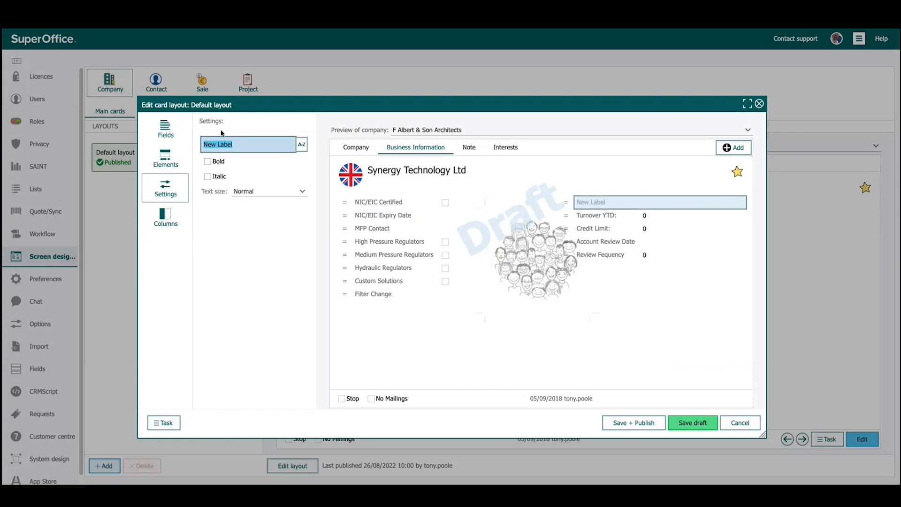
{"action": "key", "text": "BackSpace"}
{"action": "type", "text": "F"}
{"action": "type", "text": "in"}
{"action": "type", "text": "Account Informati"}
{"action": "type", "text": "on"}
{"action": "left_click", "coordinate": [251, 191]}
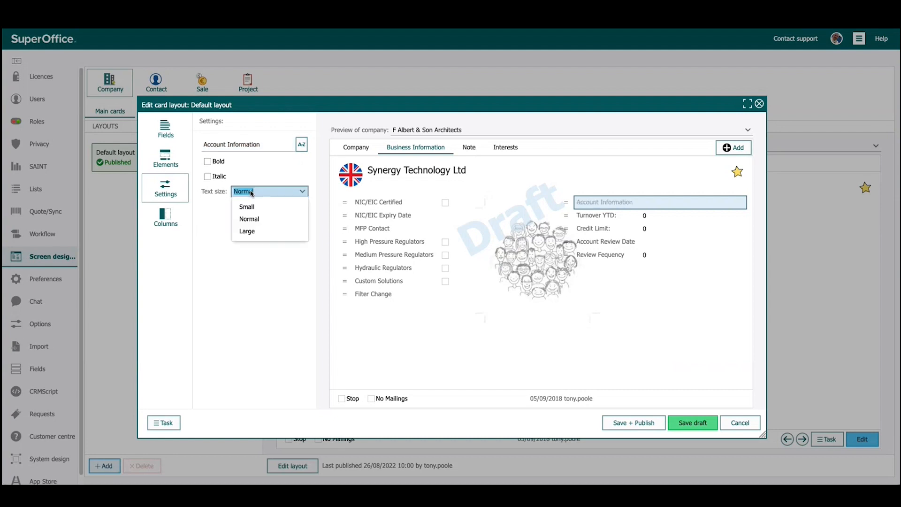
{"action": "left_click", "coordinate": [258, 231]}
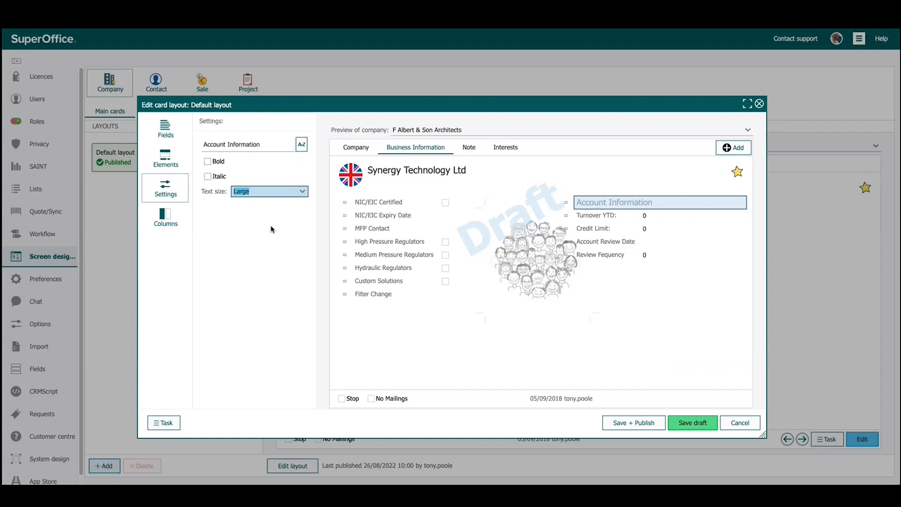
Move the Credit Limit field above Turnover YTD on the Business Information card
{"action": "left_click", "coordinate": [476, 326]}
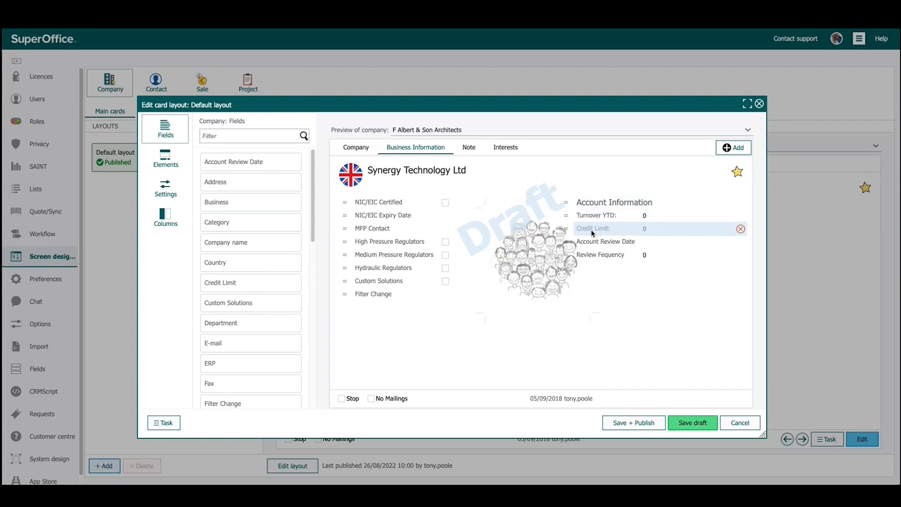
{"action": "left_click_drag", "start_coordinate": [565, 228], "coordinate": [567, 215]}
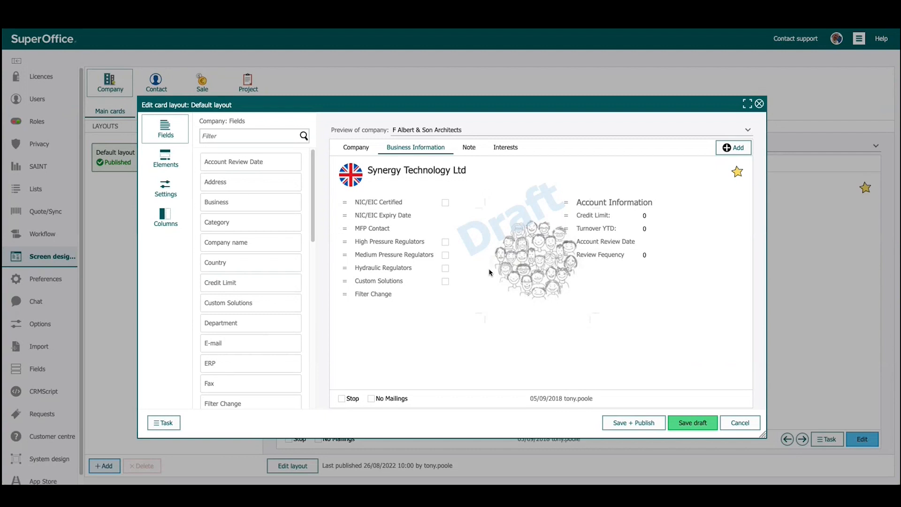
Review the Note and Interests cards and the column options available for the Interests card
{"action": "left_click", "coordinate": [470, 149]}
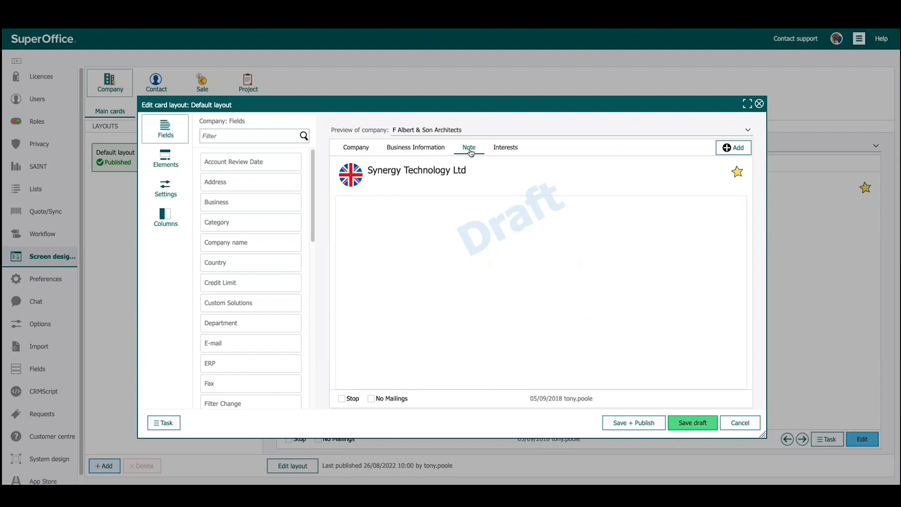
{"action": "left_click", "coordinate": [510, 149]}
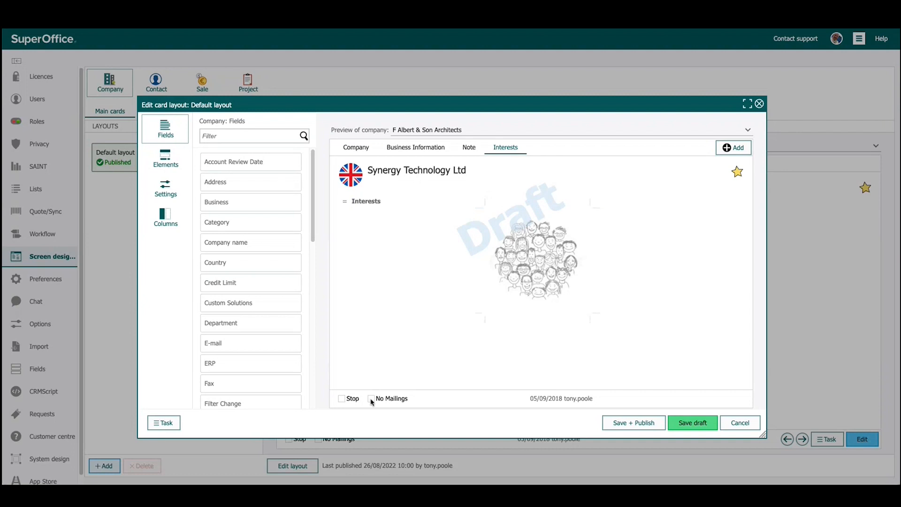
{"action": "left_click", "coordinate": [164, 217]}
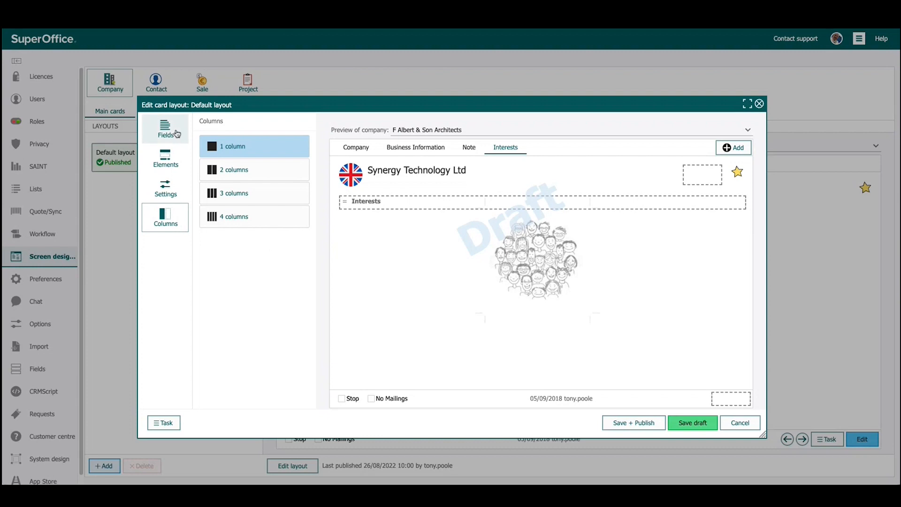
{"action": "left_click", "coordinate": [161, 124]}
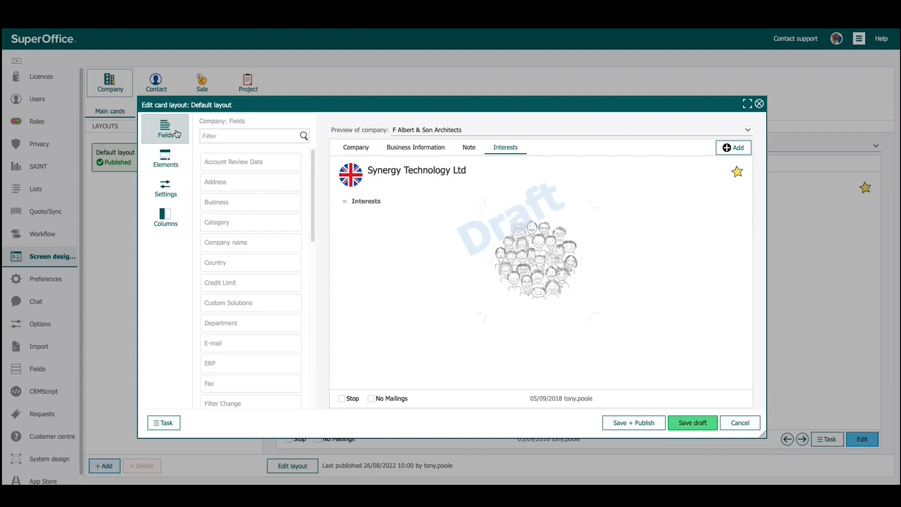
Add a new card to the company layout, titled Extra Tab, with 2 columns
{"action": "left_click", "coordinate": [727, 148]}
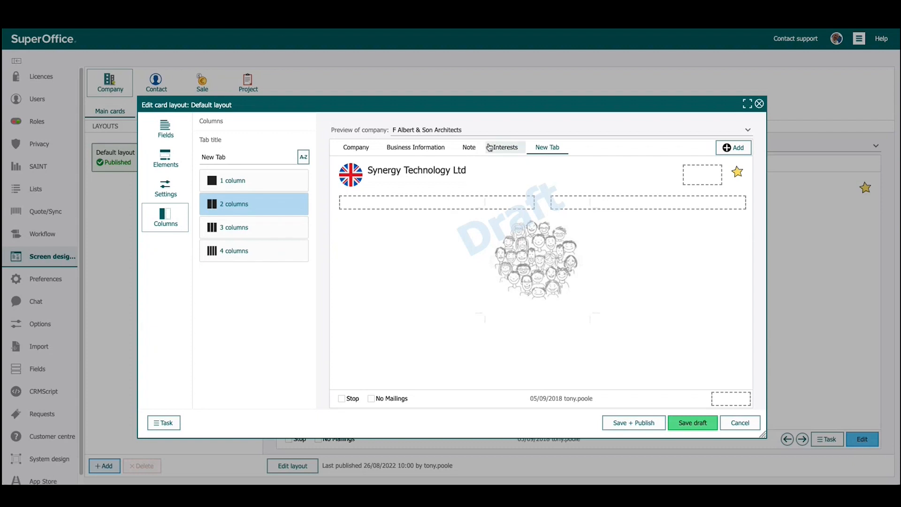
{"action": "triple_click", "coordinate": [231, 154]}
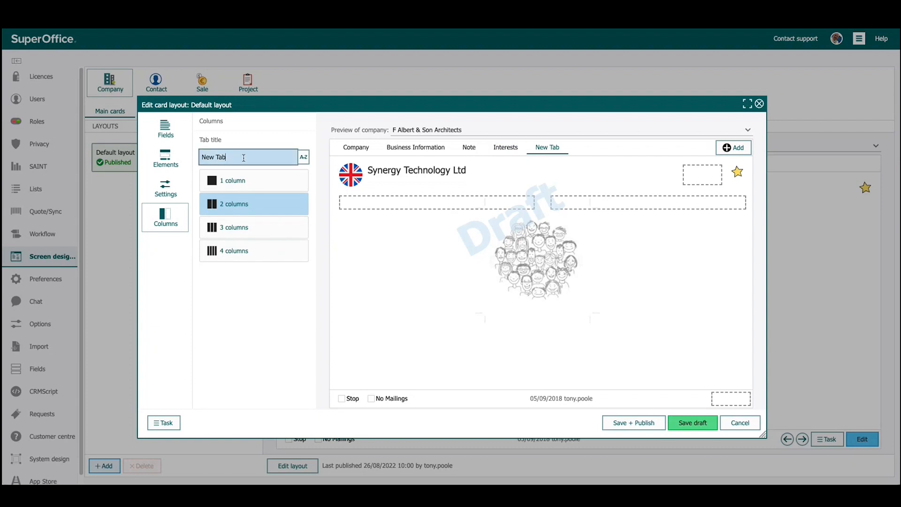
{"action": "type", "text": "Extra Tab"}
{"action": "left_click", "coordinate": [228, 207]}
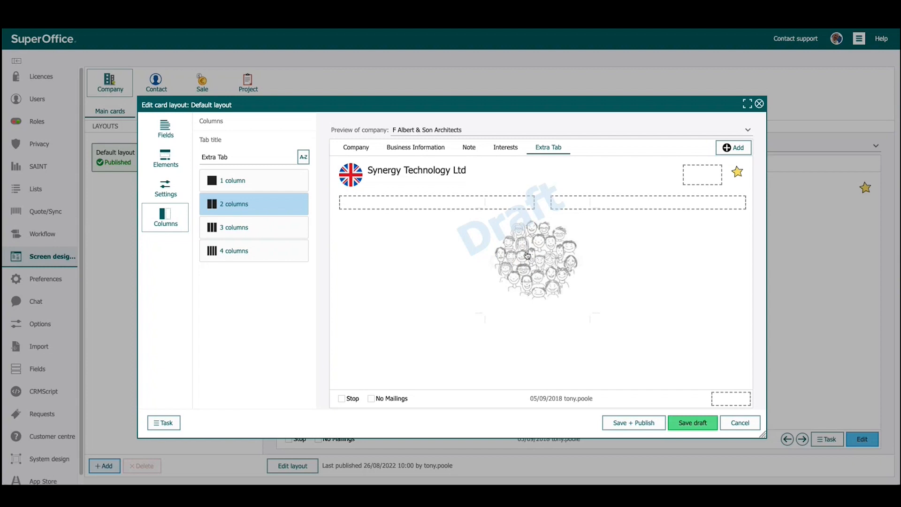
Add the High Pressure Regulators and Medium Pressure Regulators fields to the first column of Extra Tab
{"action": "left_click", "coordinate": [166, 129]}
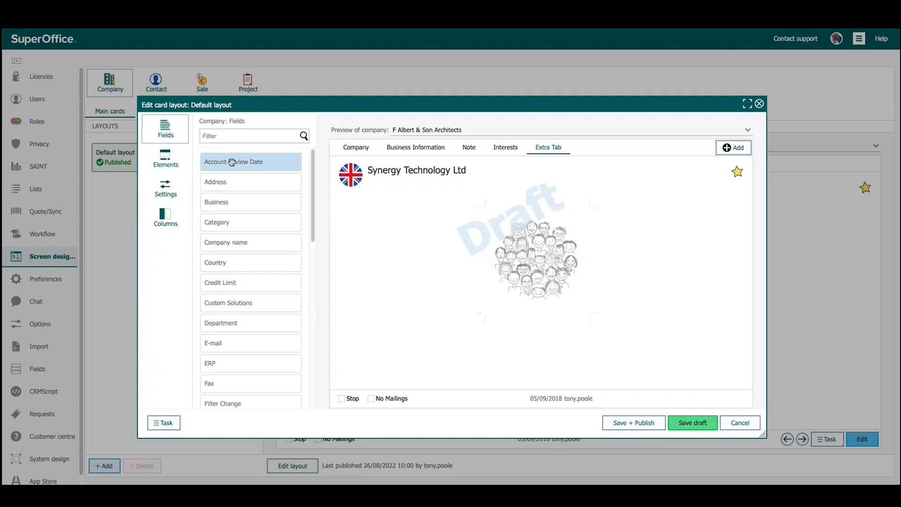
{"action": "scroll", "coordinate": [247, 278], "scroll_direction": "down", "scroll_amount": 3}
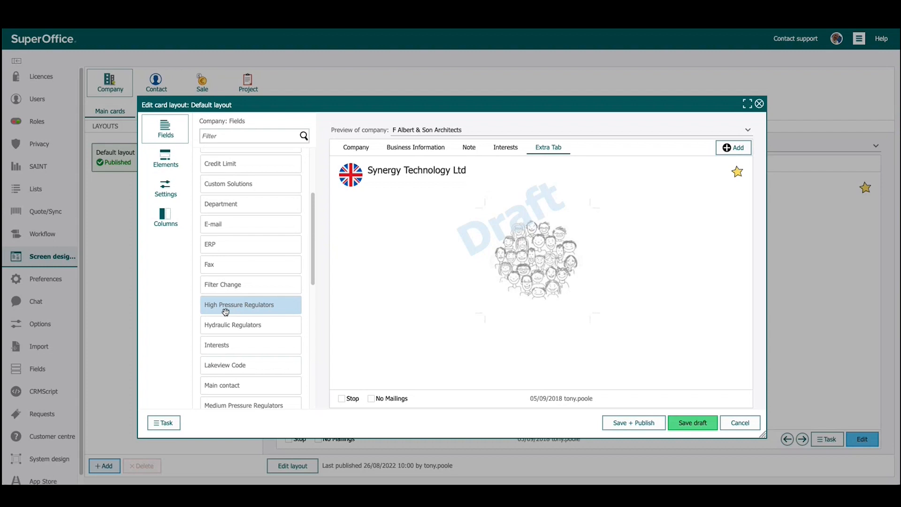
{"action": "left_click_drag", "start_coordinate": [210, 311], "coordinate": [361, 206]}
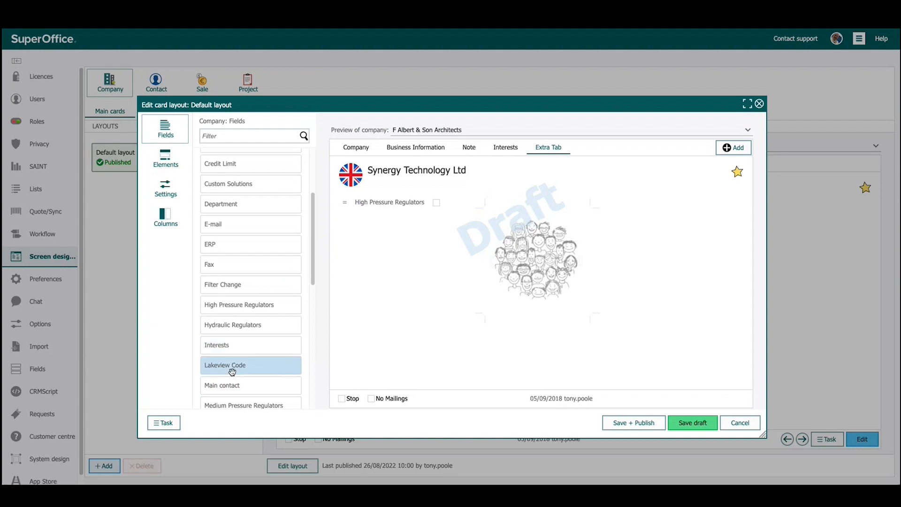
{"action": "scroll", "coordinate": [263, 373], "scroll_direction": "down", "scroll_amount": 3}
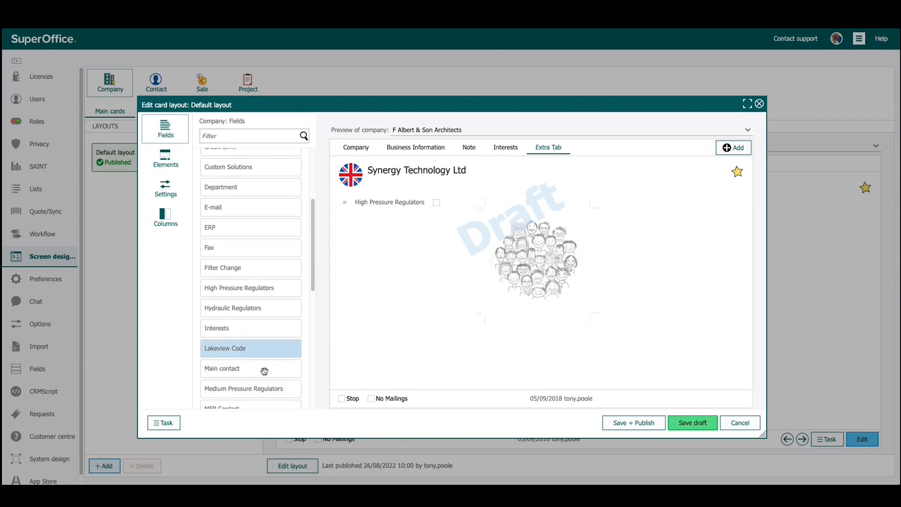
{"action": "left_click_drag", "start_coordinate": [255, 301], "coordinate": [370, 208]}
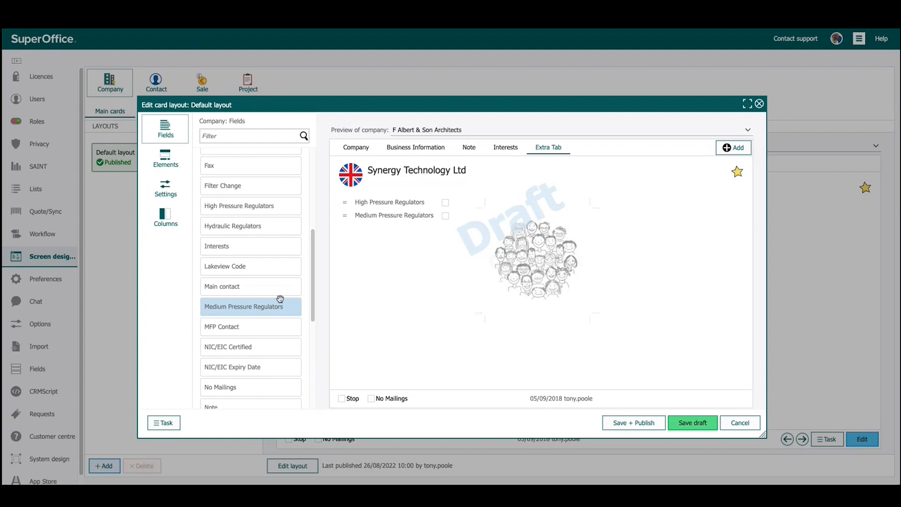
Add the No Mailings field and, below it, the Priority field to the second column of Extra Tab
{"action": "scroll", "coordinate": [275, 352], "scroll_direction": "down", "scroll_amount": 5}
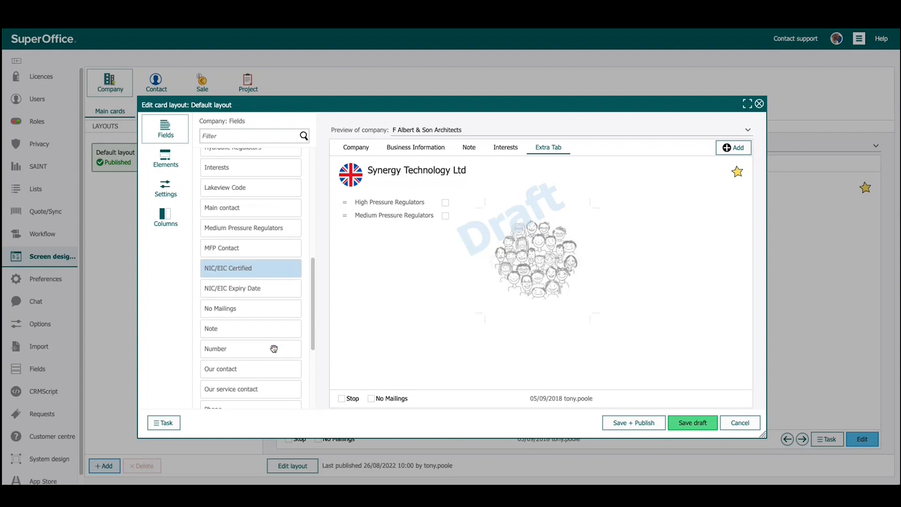
{"action": "scroll", "coordinate": [273, 348], "scroll_direction": "down", "scroll_amount": 1}
{"action": "left_click_drag", "start_coordinate": [217, 254], "coordinate": [610, 207]}
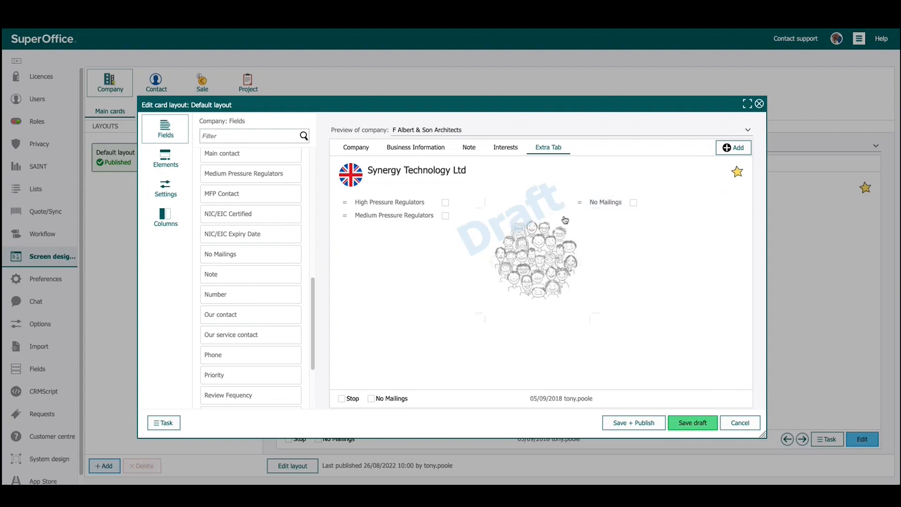
{"action": "left_click_drag", "start_coordinate": [226, 376], "coordinate": [593, 212]}
Save the layout changes as a draft and preview the Extra Tab card in the unpublished draft
{"action": "left_click", "coordinate": [693, 423]}
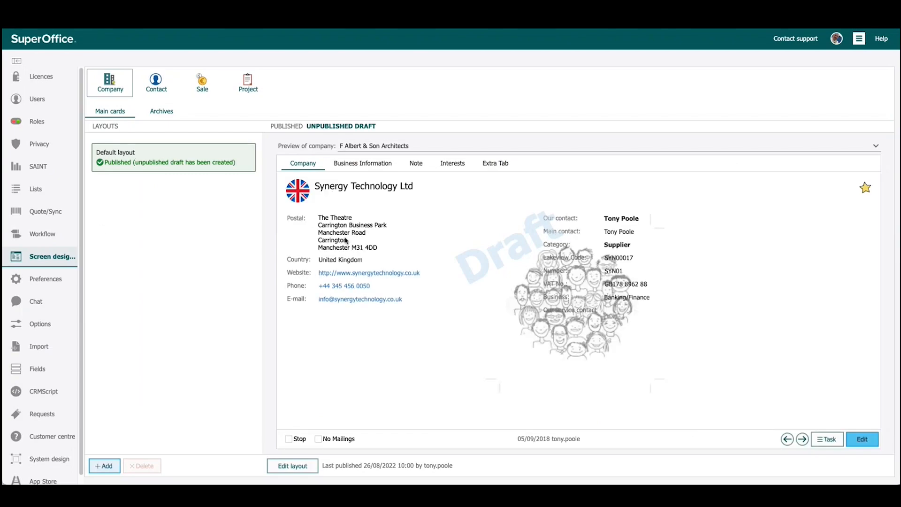
{"action": "left_click", "coordinate": [496, 166]}
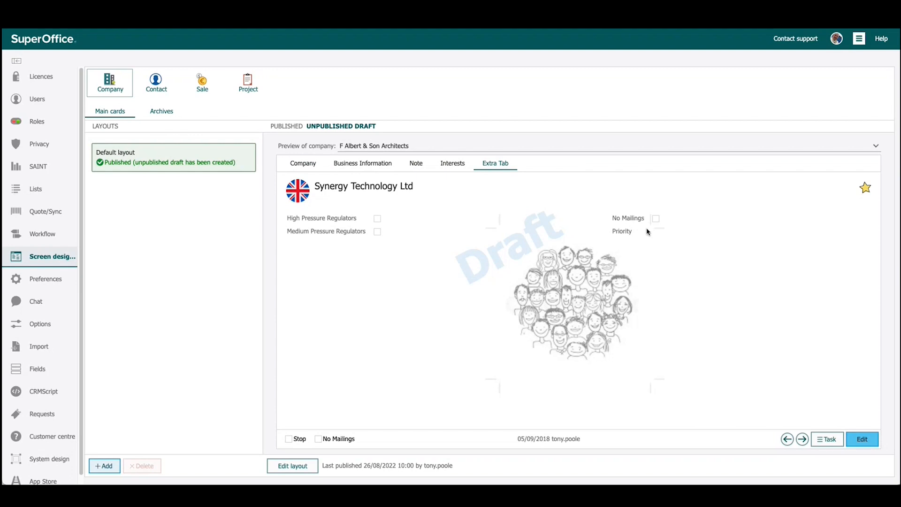
Preview the Interests, Note and Business Information cards in the unpublished company draft
{"action": "left_click", "coordinate": [462, 165]}
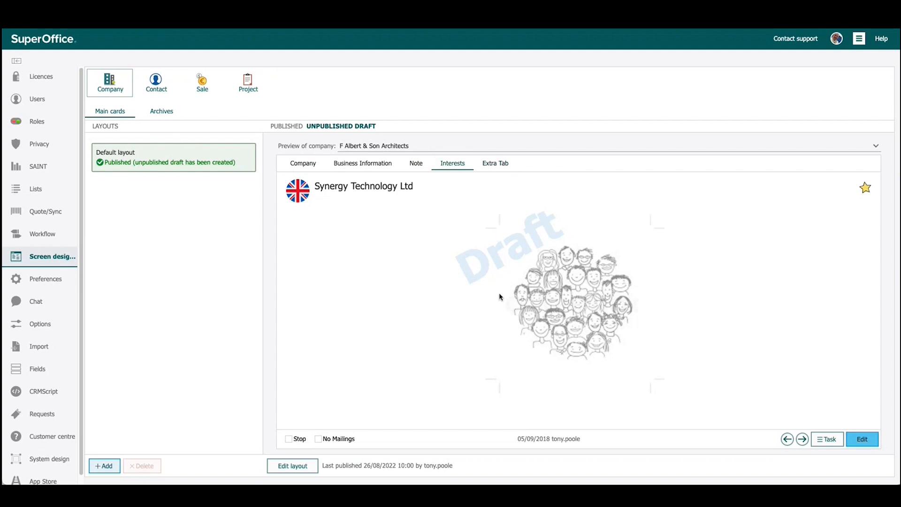
{"action": "left_click", "coordinate": [415, 163]}
{"action": "left_click", "coordinate": [394, 165]}
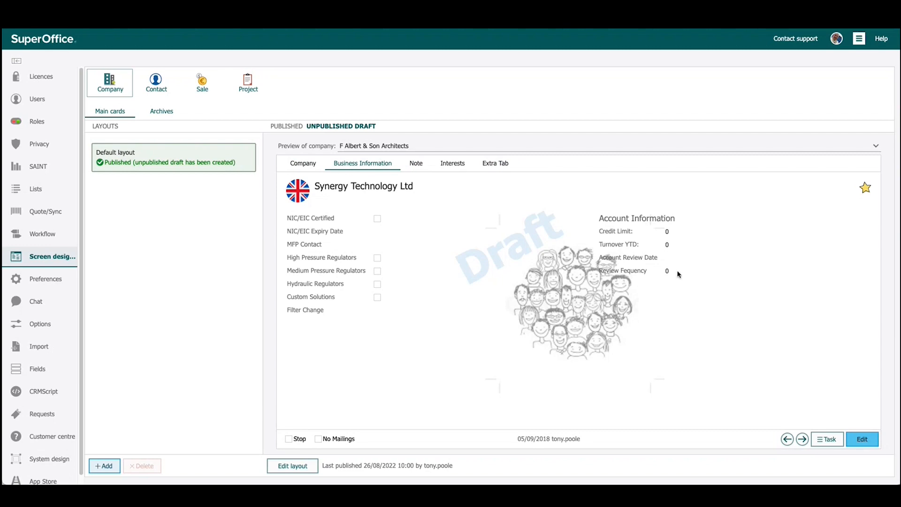
Show the main card layouts for contacts and choose another contact, the lead architect, for the preview
{"action": "left_click", "coordinate": [146, 84]}
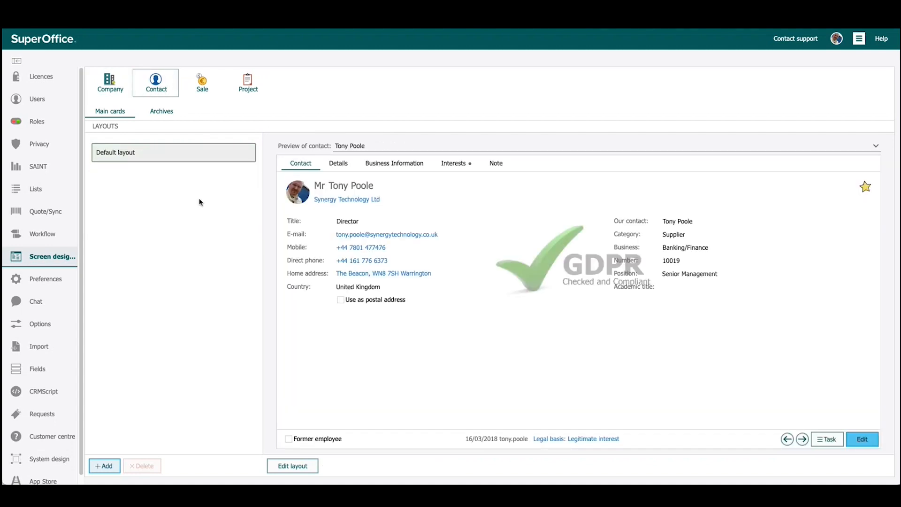
{"action": "left_click", "coordinate": [362, 145]}
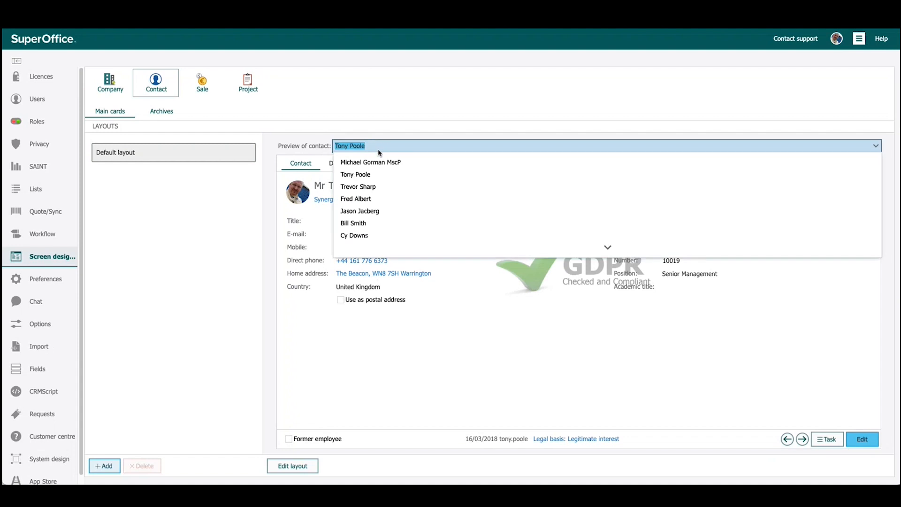
{"action": "left_click", "coordinate": [388, 200]}
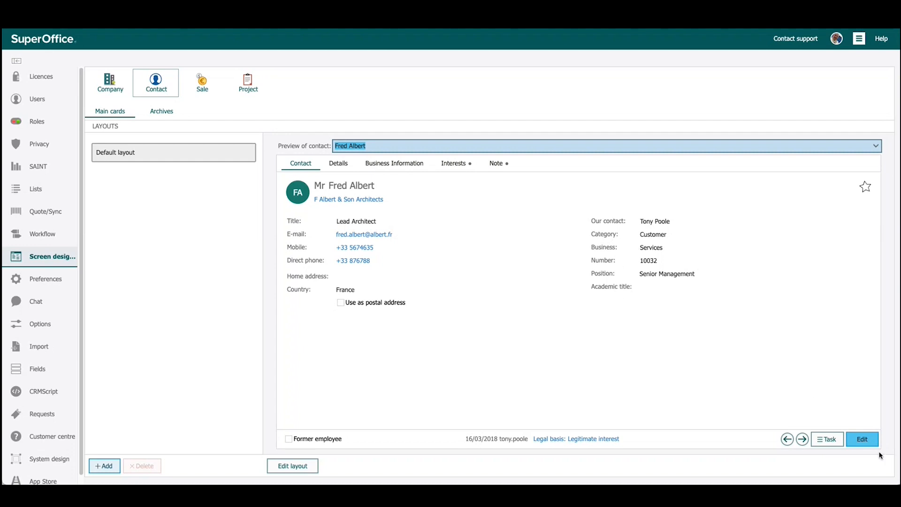
Insert a divider between the E-mail and Mobile fields of the default contact layout and save it as a draft
{"action": "left_click", "coordinate": [308, 470]}
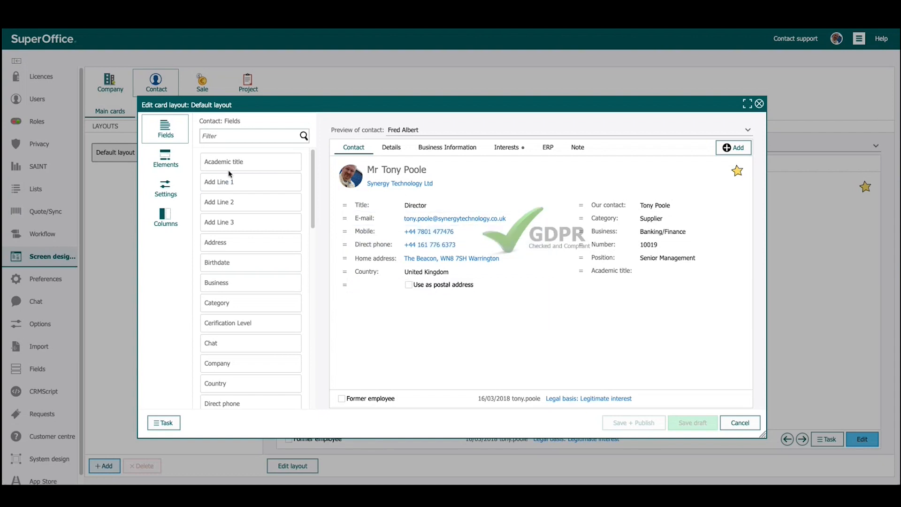
{"action": "left_click", "coordinate": [165, 157]}
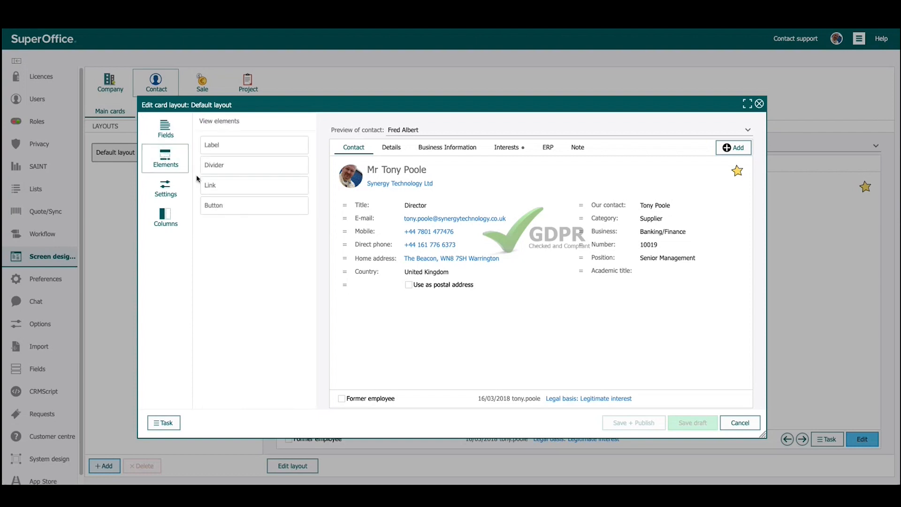
{"action": "left_click_drag", "start_coordinate": [222, 168], "coordinate": [375, 230]}
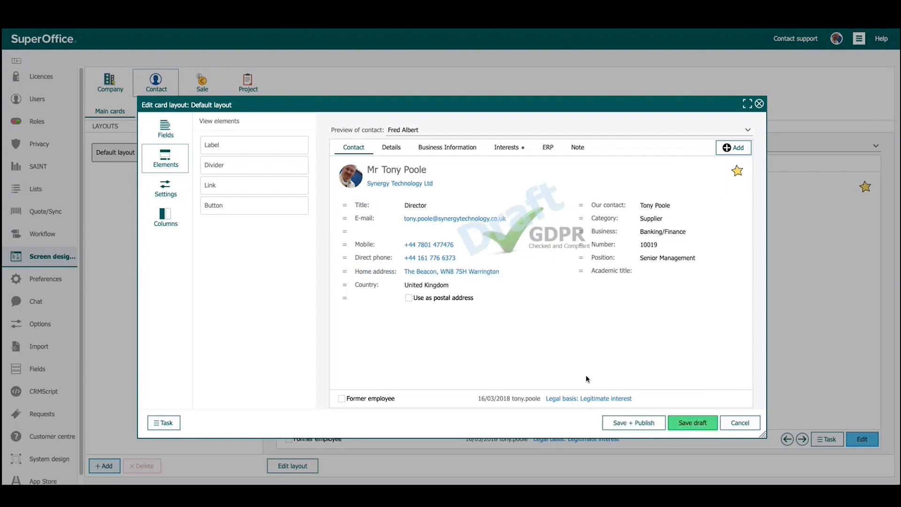
{"action": "left_click", "coordinate": [697, 424]}
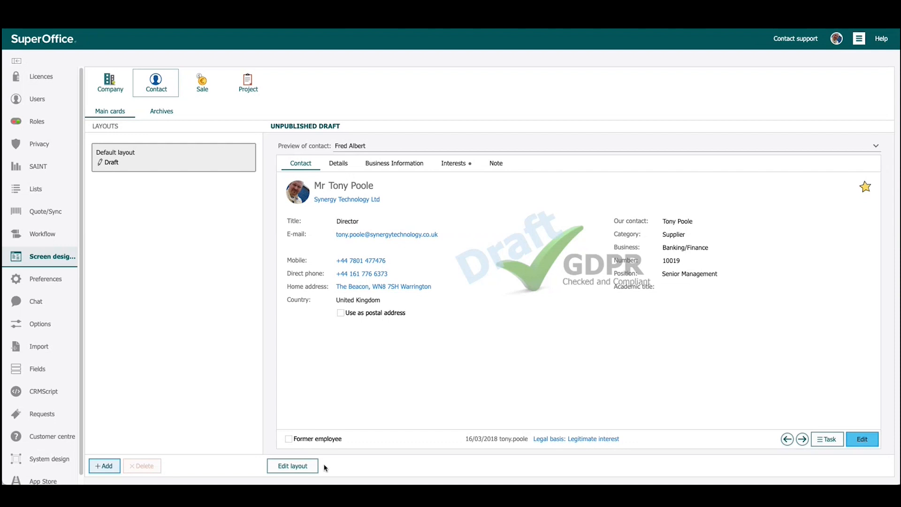
Add a Link element below Academic title on the Contact card of the draft layout and show its settings
{"action": "left_click", "coordinate": [290, 466]}
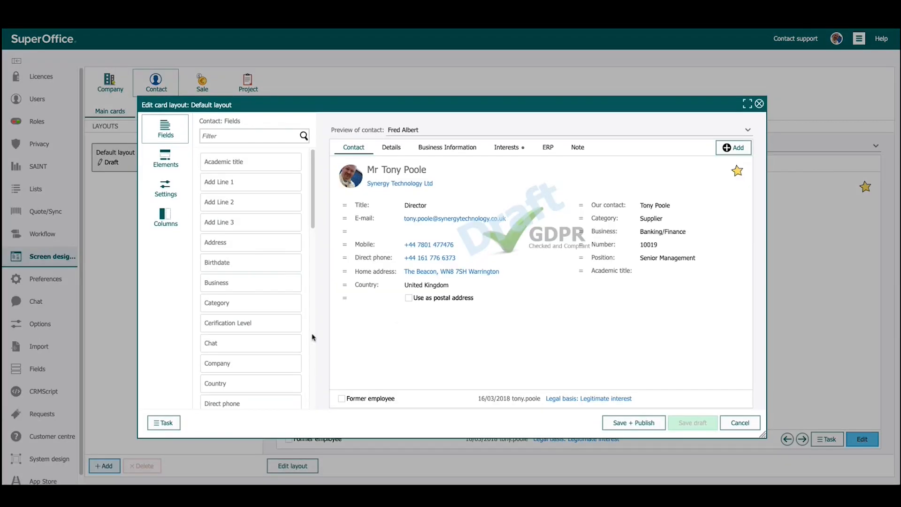
{"action": "left_click", "coordinate": [165, 158]}
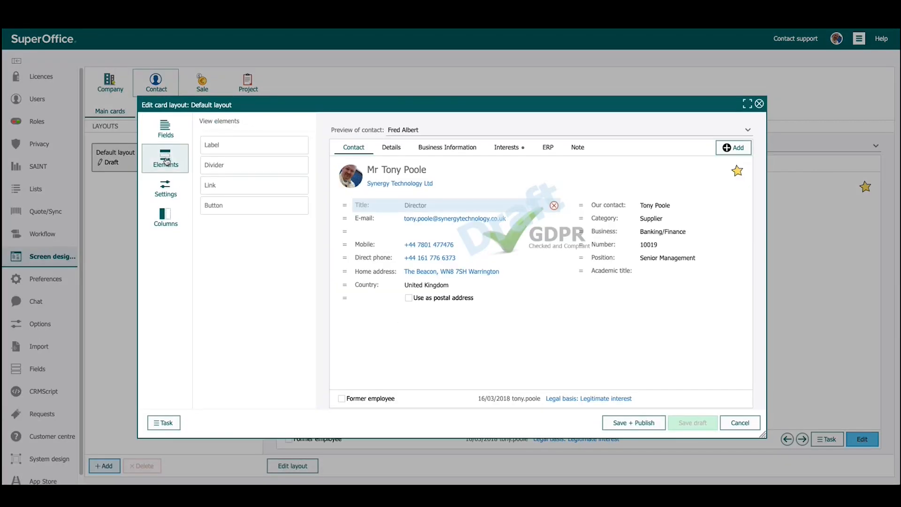
{"action": "left_click_drag", "start_coordinate": [238, 186], "coordinate": [610, 285]}
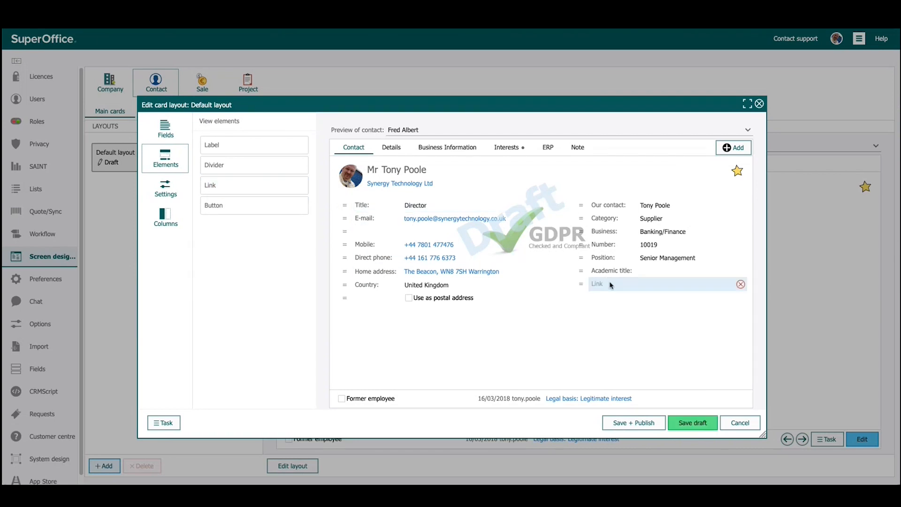
{"action": "left_click", "coordinate": [610, 285]}
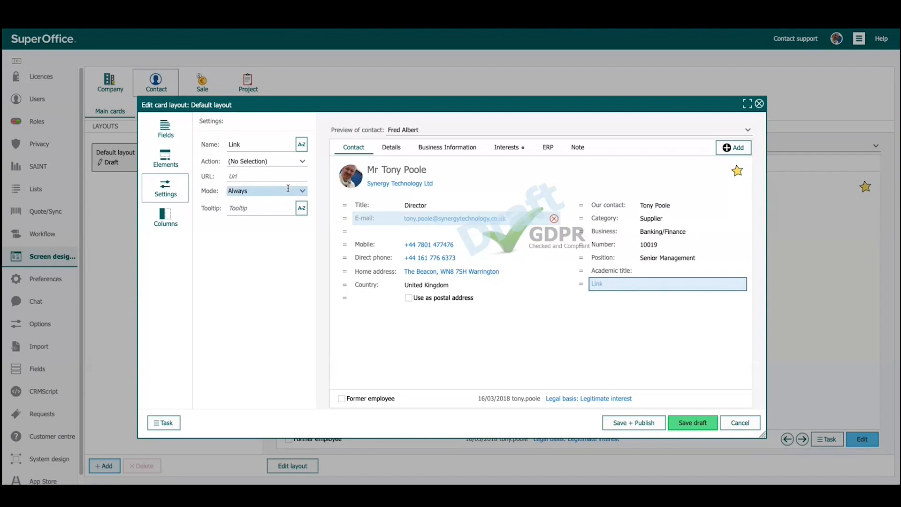
{"action": "left_click", "coordinate": [302, 162]}
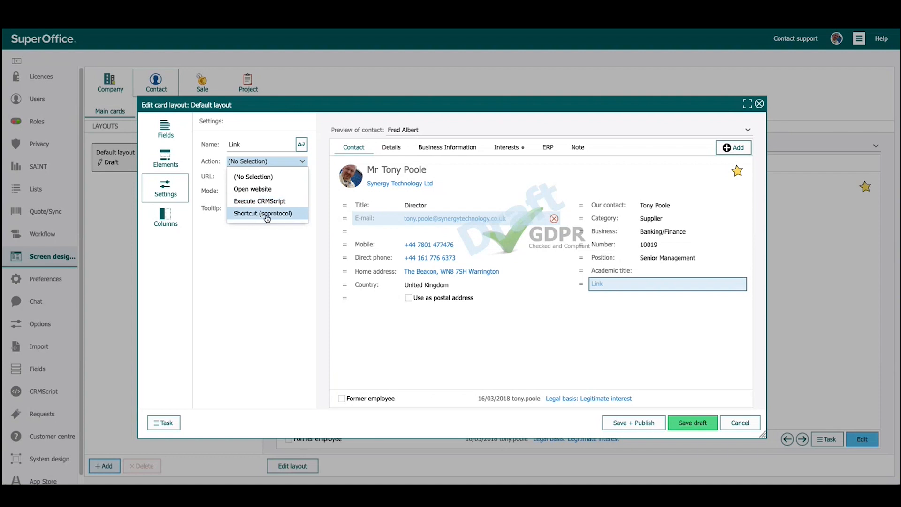
{"action": "left_click", "coordinate": [262, 189]}
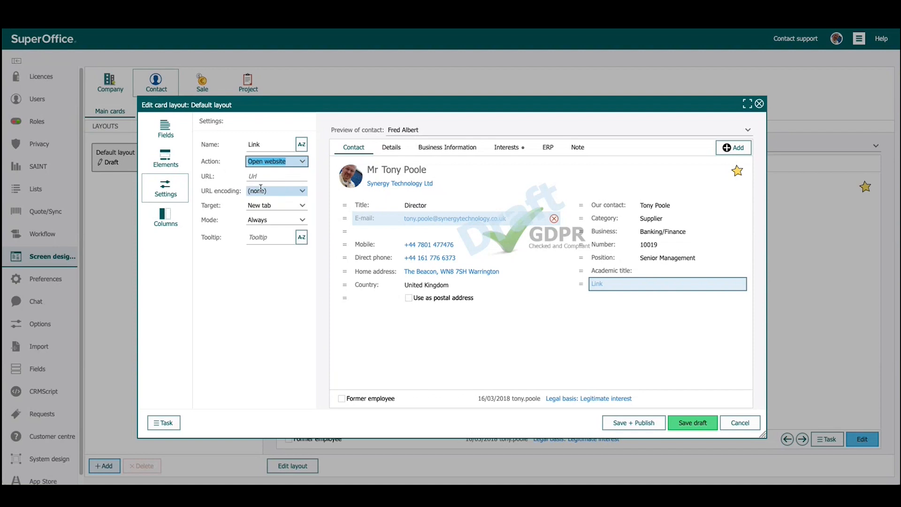
{"action": "type", "text": "www.synerg"}
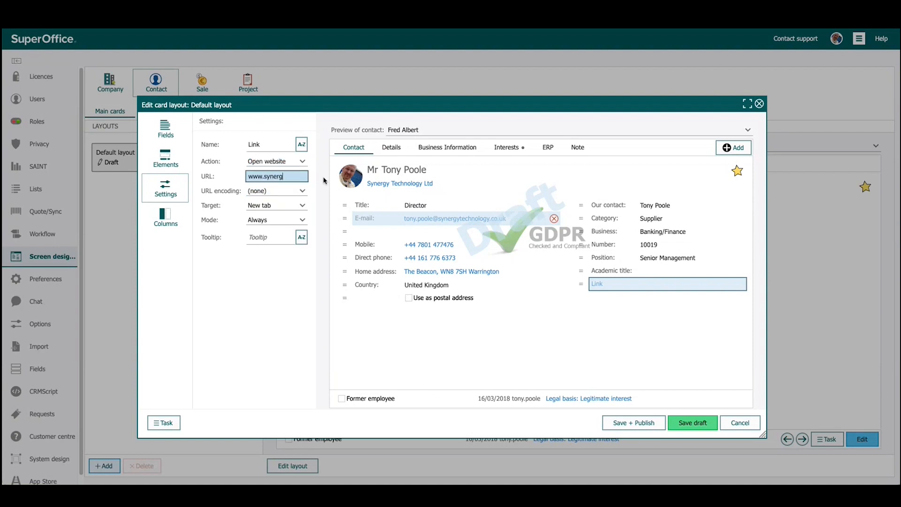
{"action": "type", "text": "ytechnology.co."}
{"action": "type", "text": "uk"}
Review the link's URL encoding and target options, set its mode to Read mode and save the layout as a draft
{"action": "left_click", "coordinate": [302, 193]}
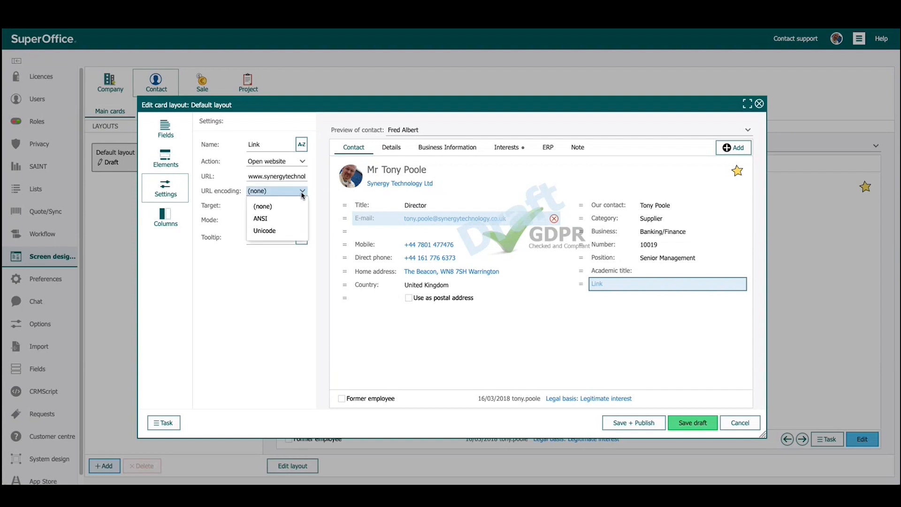
{"action": "left_click", "coordinate": [303, 194]}
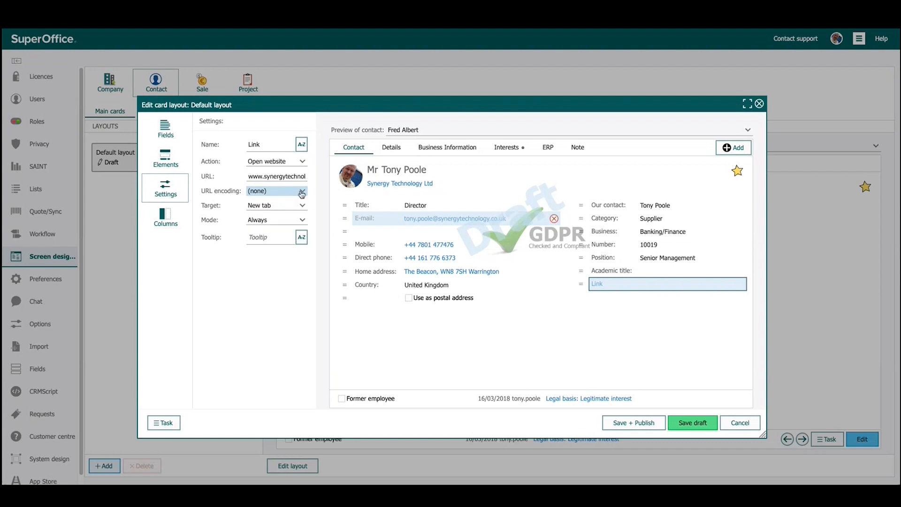
{"action": "left_click", "coordinate": [303, 206]}
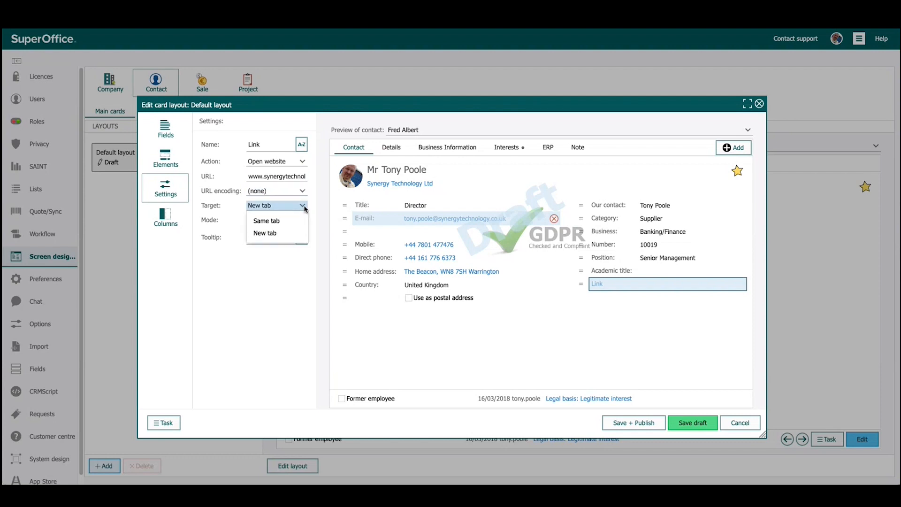
{"action": "left_click", "coordinate": [302, 207]}
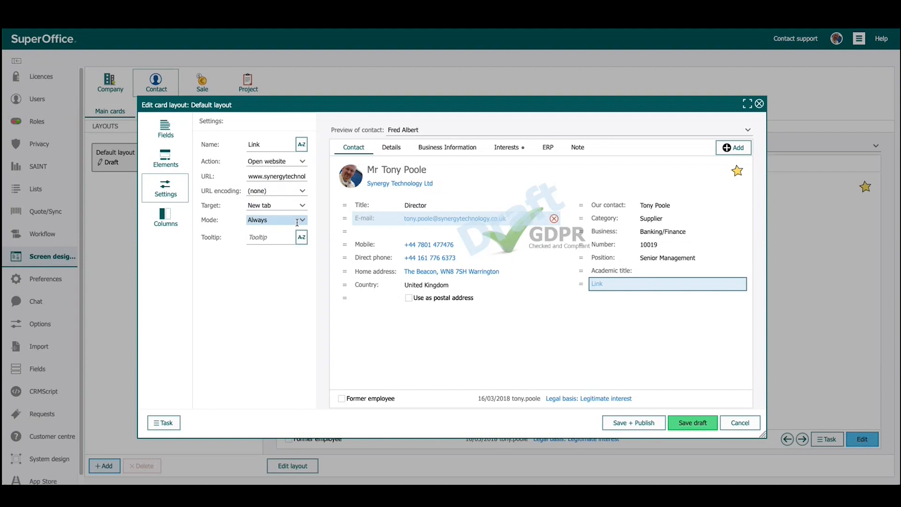
{"action": "left_click", "coordinate": [302, 220]}
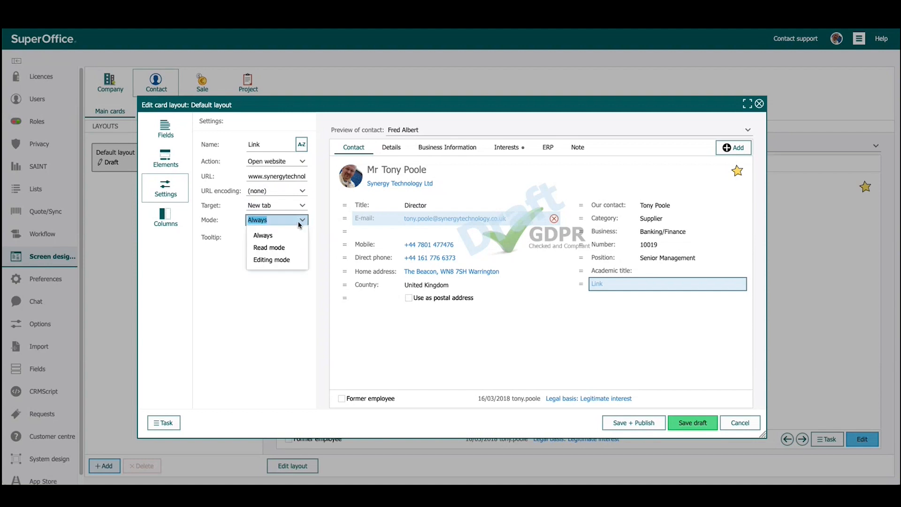
{"action": "left_click", "coordinate": [290, 253]}
{"action": "left_click", "coordinate": [276, 239]}
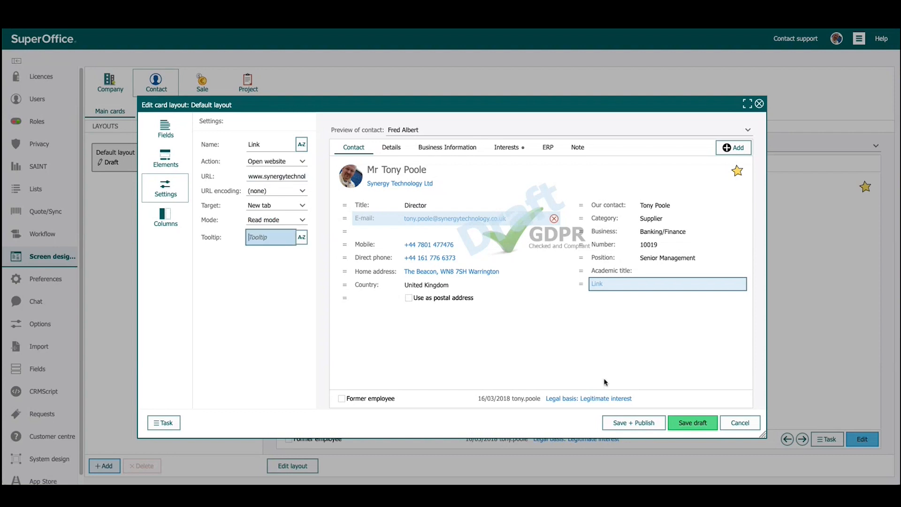
{"action": "left_click", "coordinate": [699, 423]}
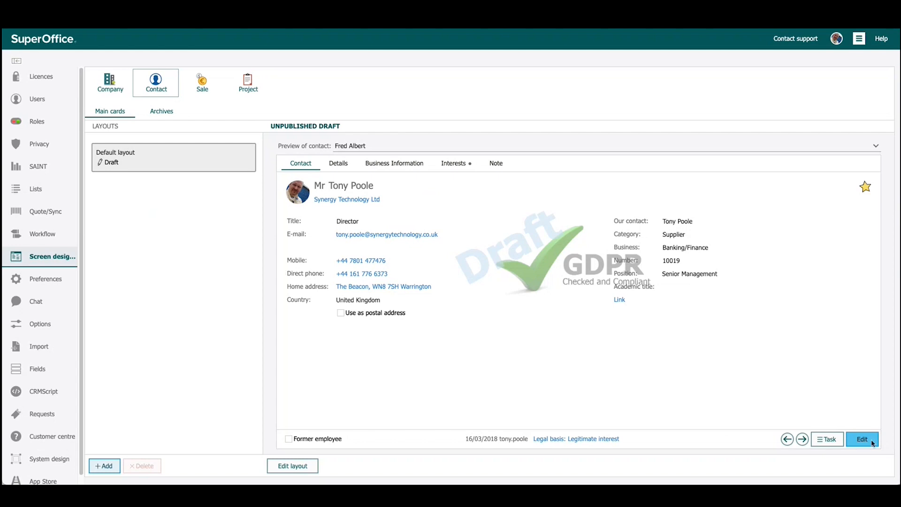
Reopen the contact layout for editing and add a Button element below the link on the Contact card
{"action": "left_click", "coordinate": [302, 466]}
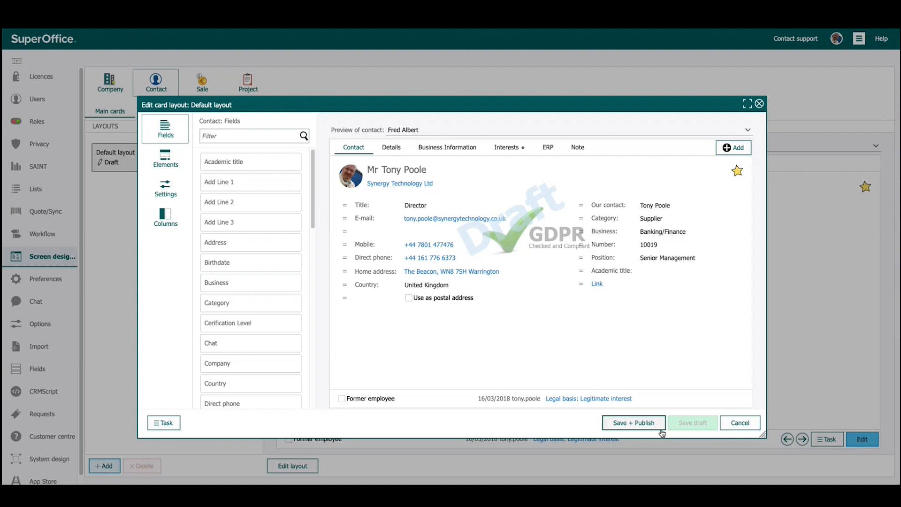
{"action": "left_click", "coordinate": [166, 158]}
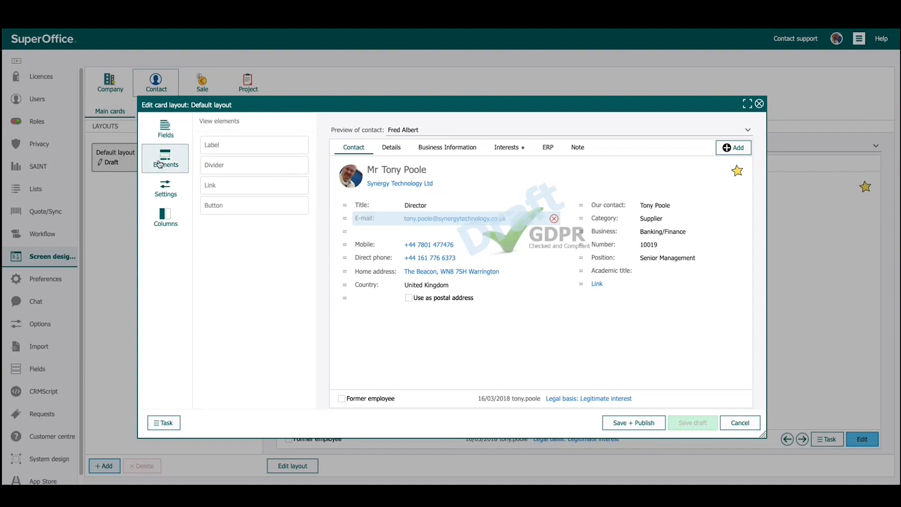
{"action": "left_click_drag", "start_coordinate": [219, 207], "coordinate": [604, 301]}
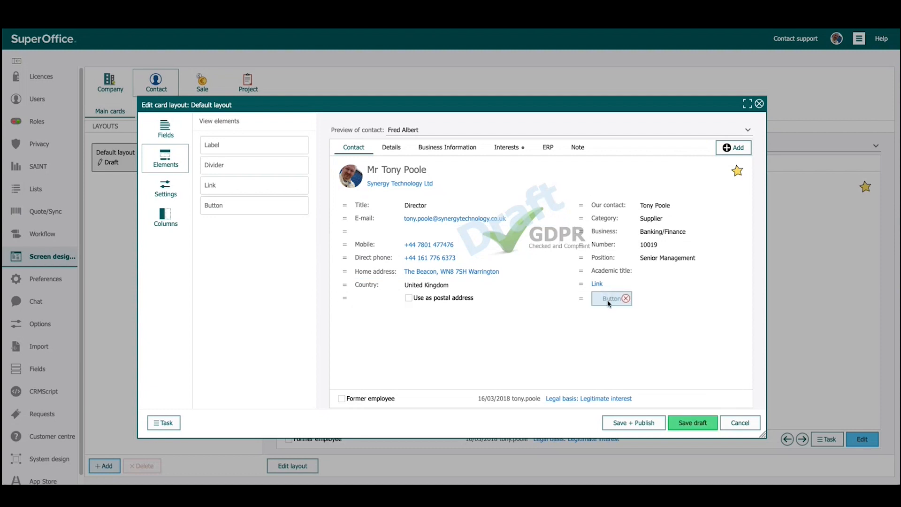
{"action": "left_click", "coordinate": [170, 192]}
{"action": "left_click", "coordinate": [165, 159]}
{"action": "left_click", "coordinate": [166, 187]}
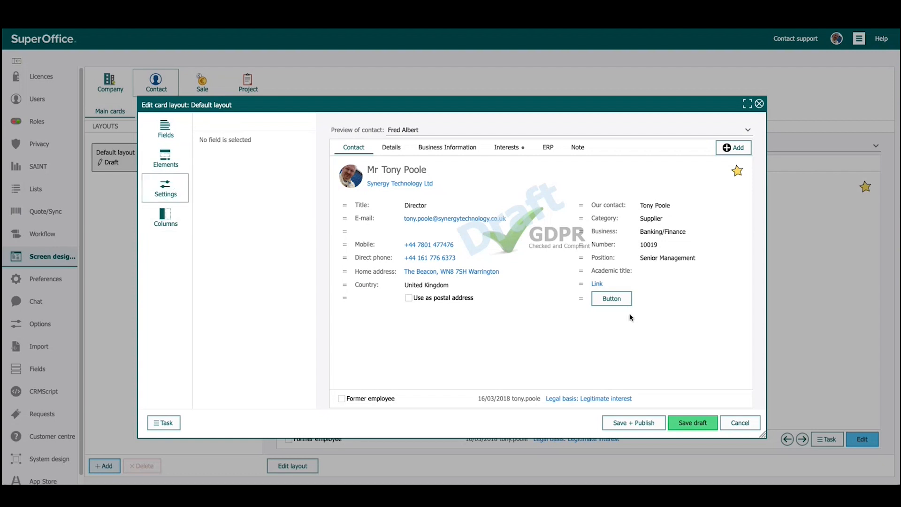
Rename the new button as Click Here
{"action": "left_click", "coordinate": [614, 300]}
{"action": "left_click", "coordinate": [249, 145]}
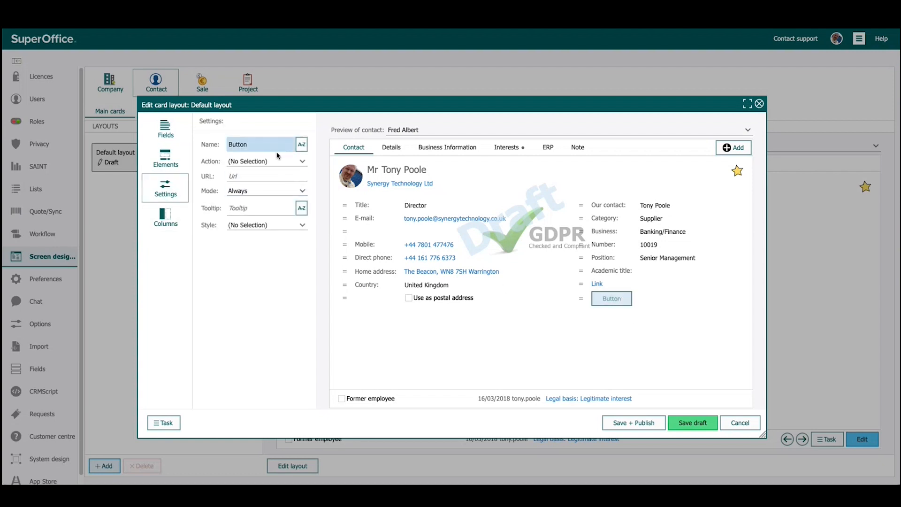
{"action": "double_click", "coordinate": [241, 144]}
{"action": "type", "text": "Clikc"}
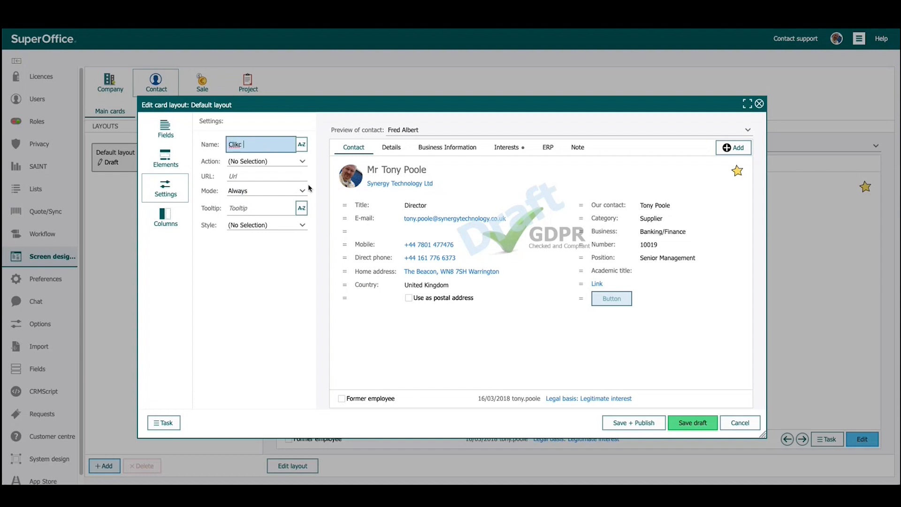
{"action": "key", "text": "BackSpace"}
{"action": "key", "text": "BackSpace"}
{"action": "key", "text": "BackSpace"}
{"action": "type", "text": "ck Here"}
Set the Click Here button's action to Execute CRMScript without choosing a script, and save the layout as a draft
{"action": "left_click", "coordinate": [252, 162]}
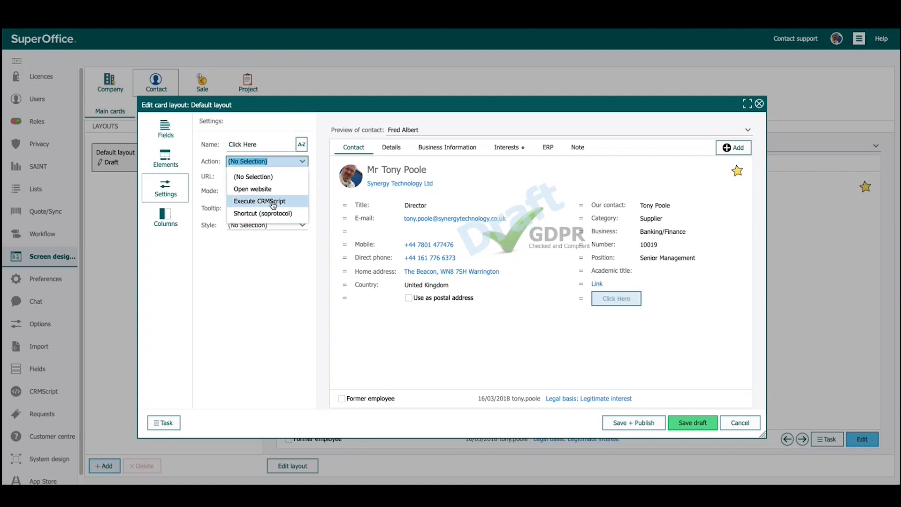
{"action": "left_click", "coordinate": [273, 202]}
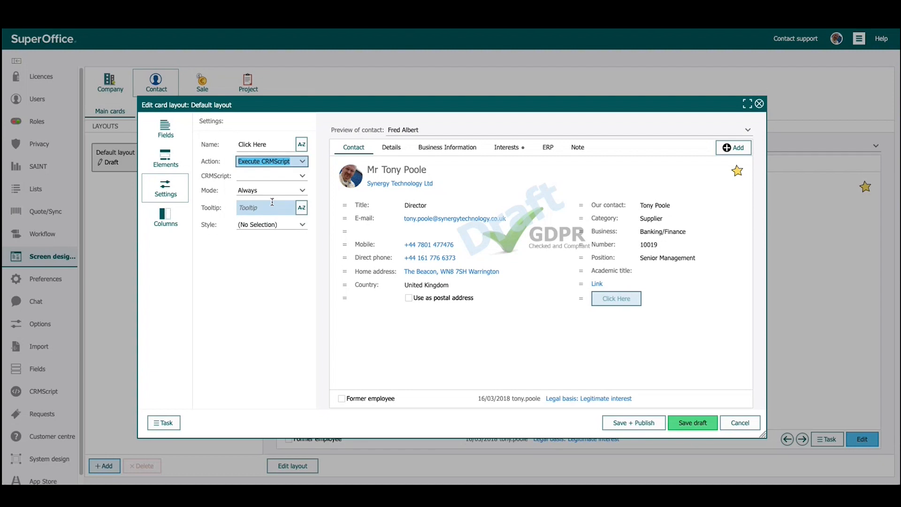
{"action": "left_click", "coordinate": [272, 177]}
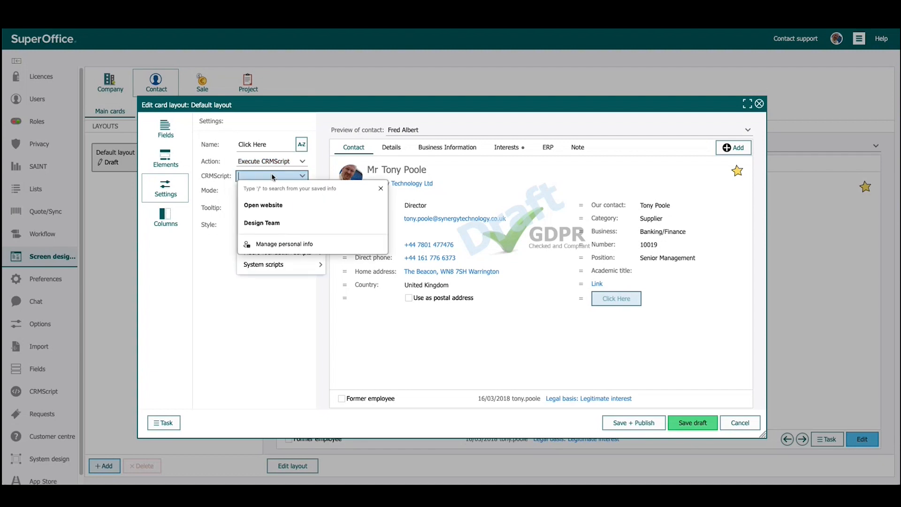
{"action": "left_click", "coordinate": [274, 178]}
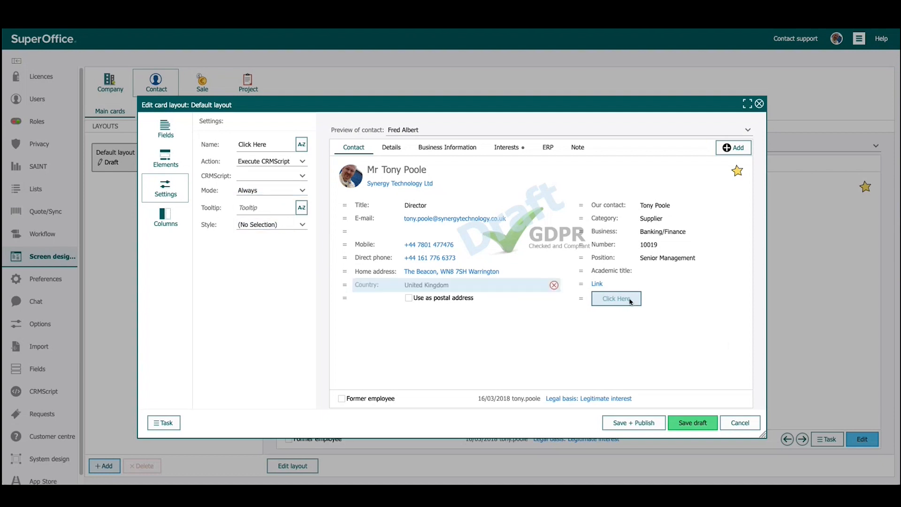
{"action": "left_click", "coordinate": [692, 423]}
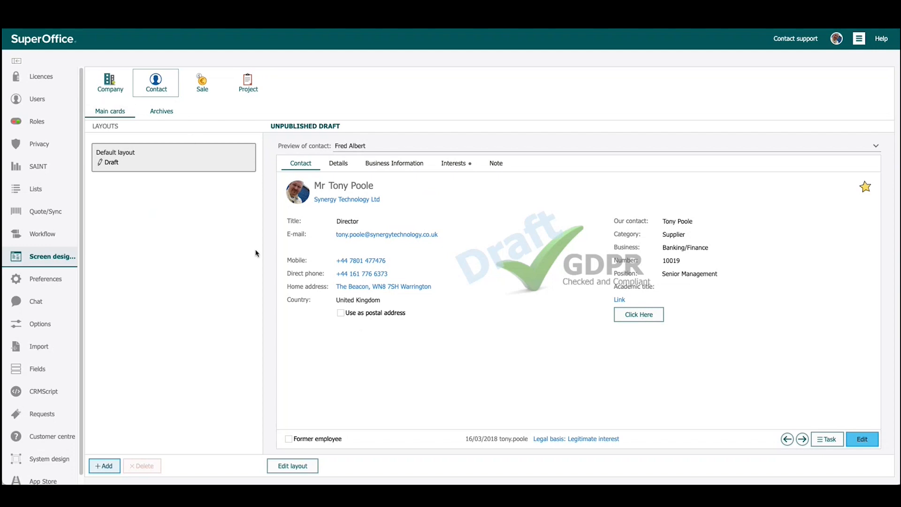
Open the contact archive layout and move the Requests tab ahead of Sales
{"action": "left_click", "coordinate": [167, 116]}
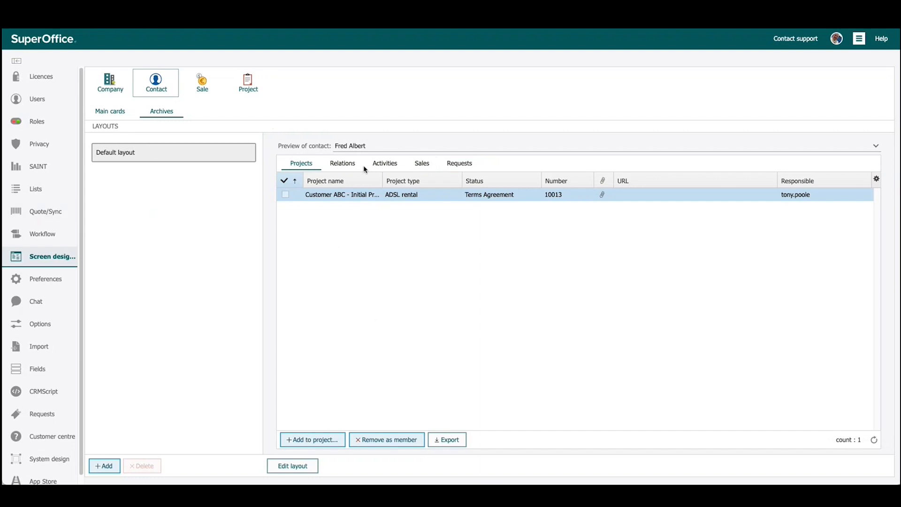
{"action": "left_click_drag", "start_coordinate": [446, 164], "coordinate": [426, 168]}
Review the contact's Relations, Activities, Requests and Sales archives, and inspect the Projects tab's properties in the layout editor without changing them
{"action": "left_click", "coordinate": [346, 162]}
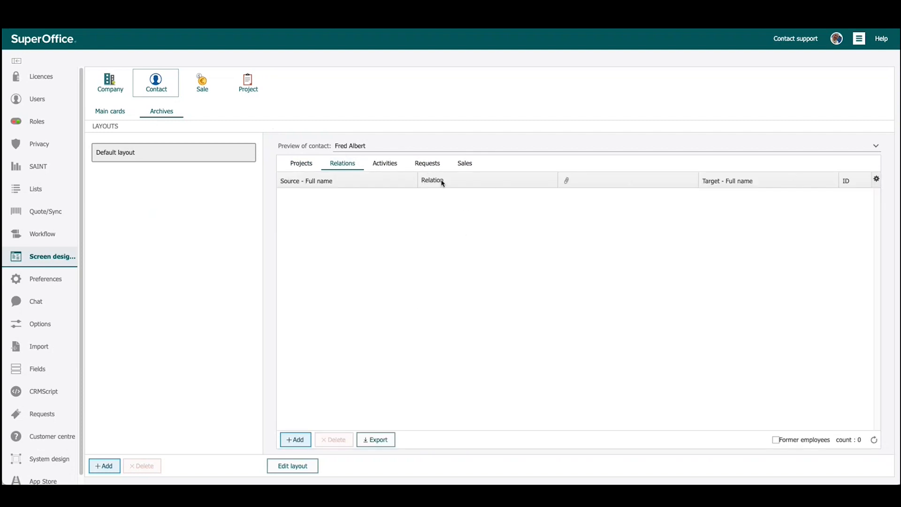
{"action": "left_click", "coordinate": [378, 168]}
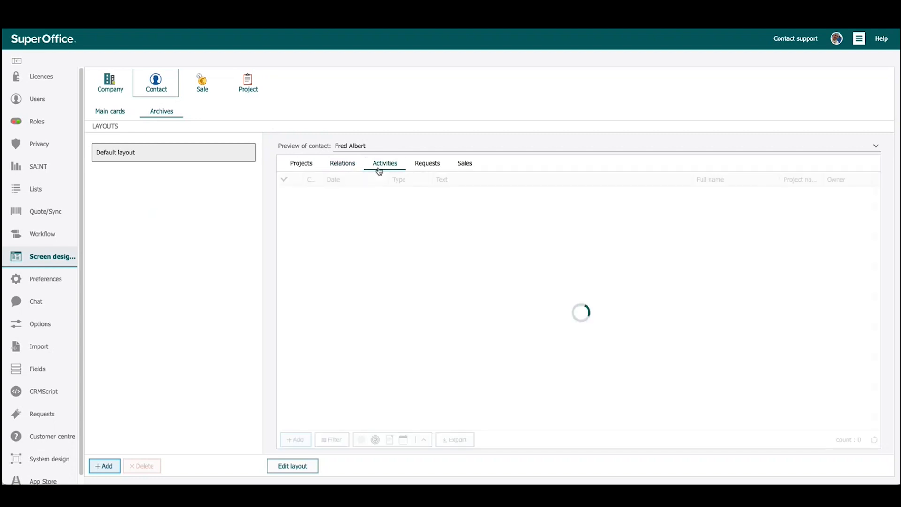
{"action": "left_click", "coordinate": [415, 165]}
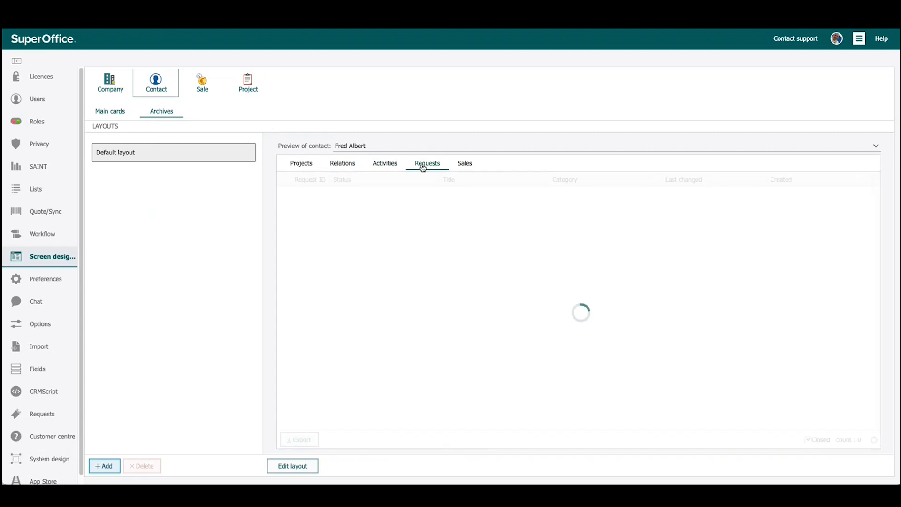
{"action": "left_click", "coordinate": [466, 166]}
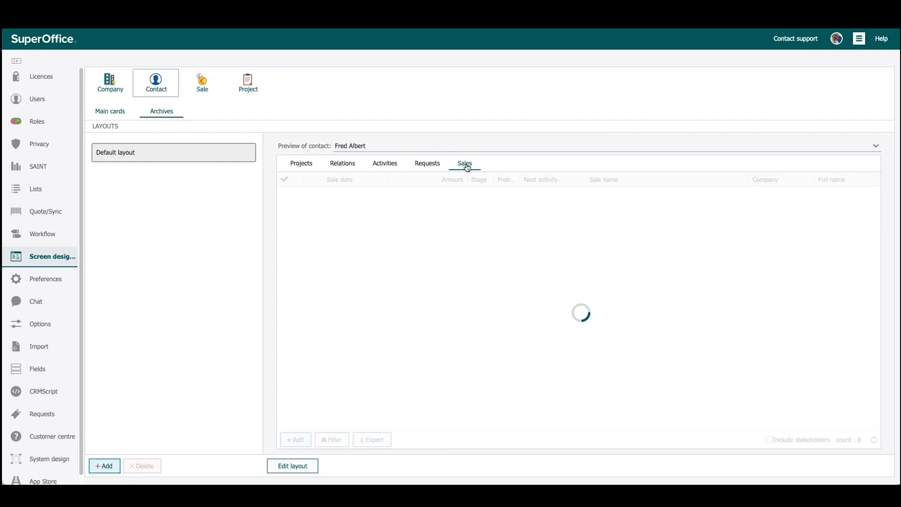
{"action": "left_click", "coordinate": [305, 163]}
{"action": "left_click", "coordinate": [292, 466]}
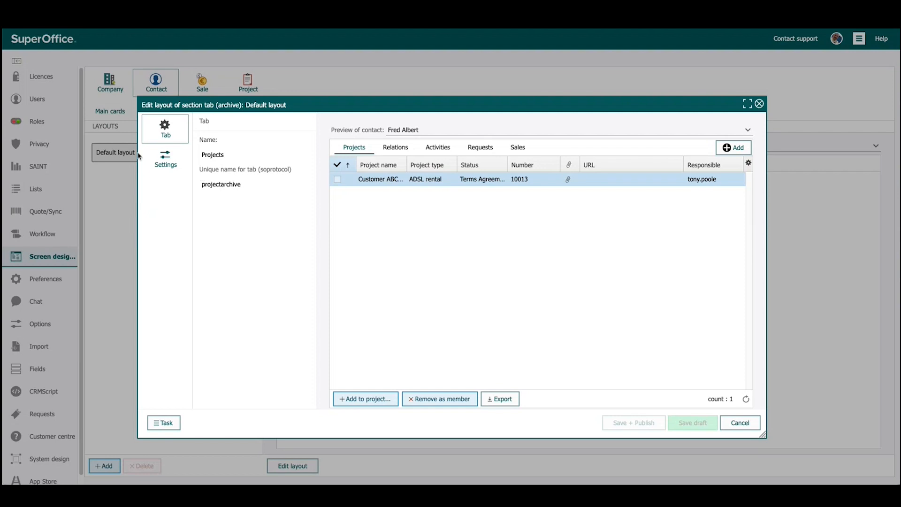
{"action": "left_click", "coordinate": [740, 423]}
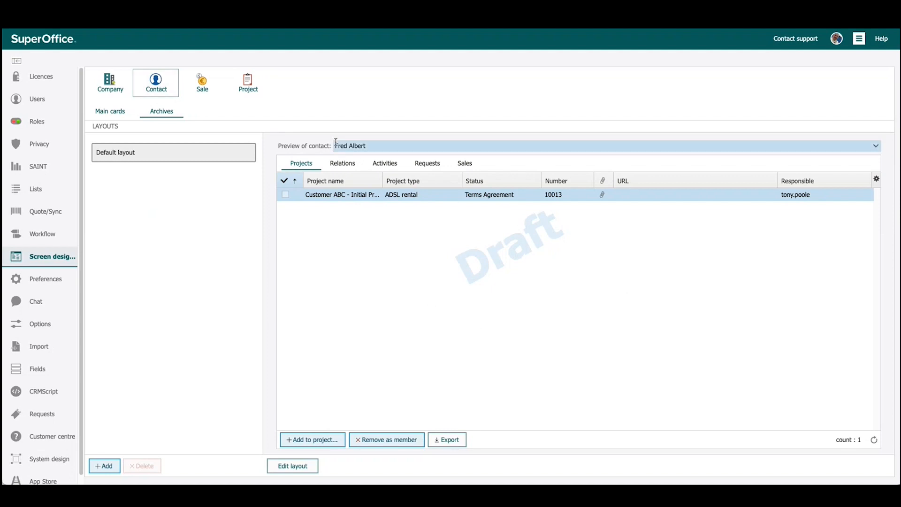
Review the default archive layouts for Sale, Project and Company, and return to the Company main cards layout
{"action": "left_click", "coordinate": [199, 84]}
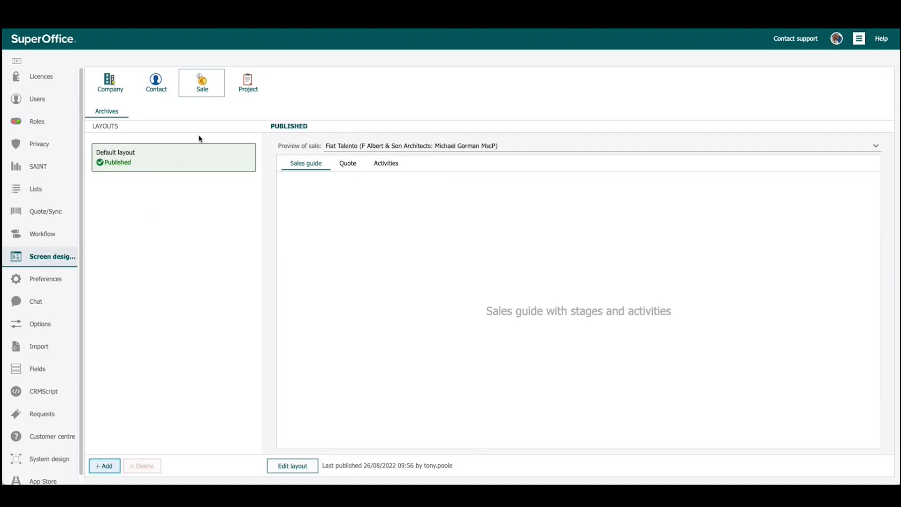
{"action": "left_click", "coordinate": [248, 88]}
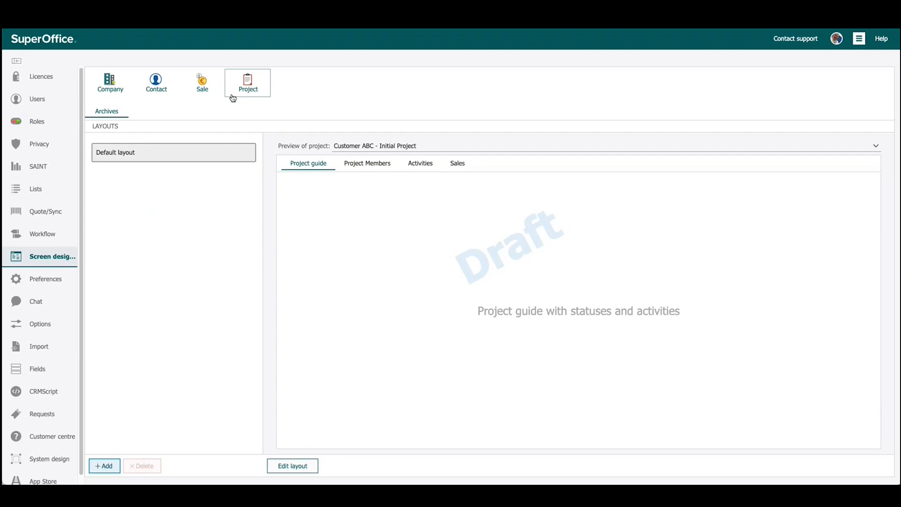
{"action": "left_click", "coordinate": [101, 85]}
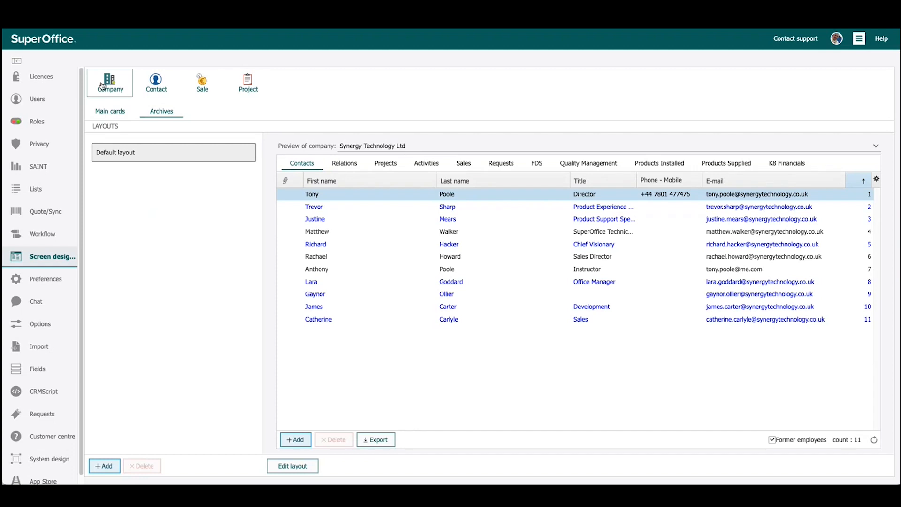
{"action": "left_click", "coordinate": [107, 116]}
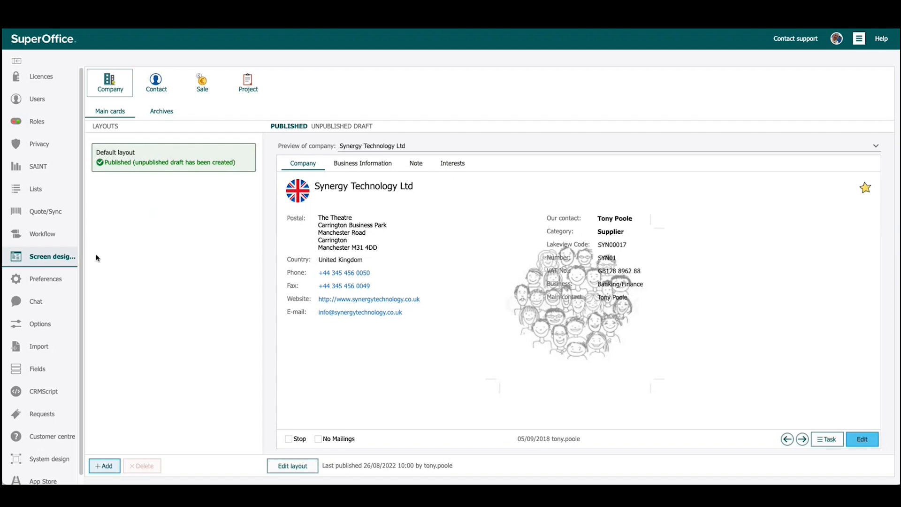
{"action": "left_click", "coordinate": [59, 258]}
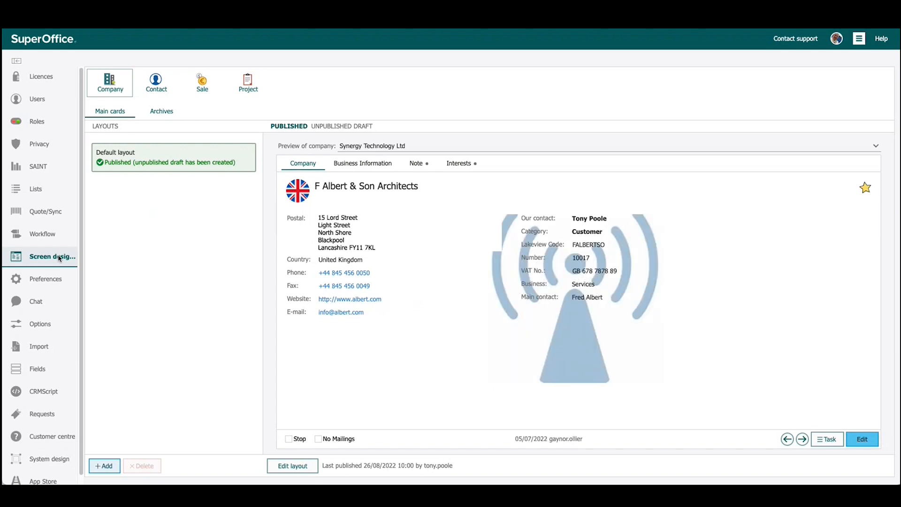